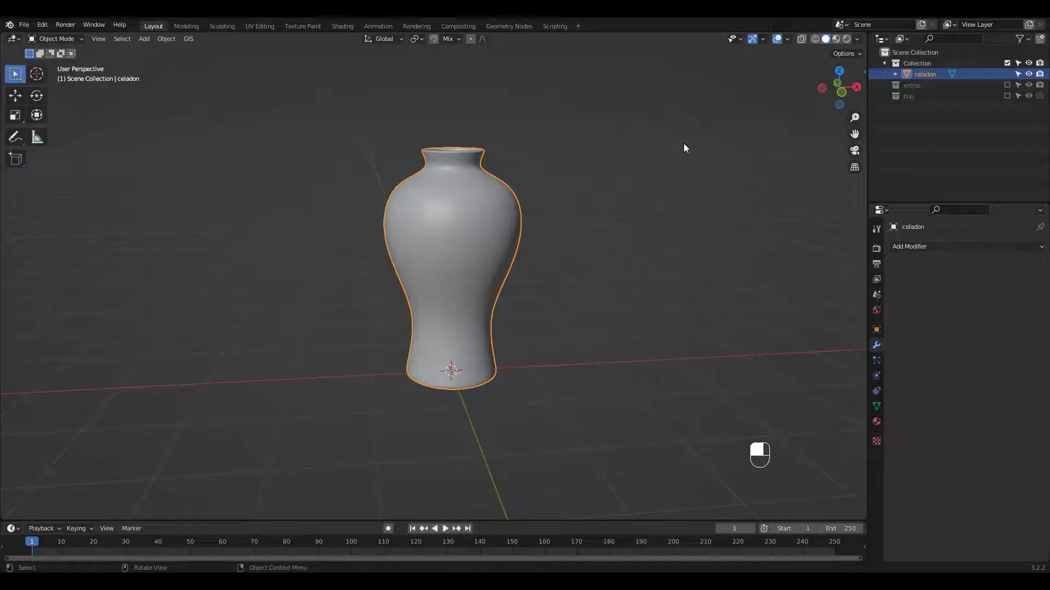
Step: Turn on the scene statistics overlay in the 3D viewport
left_click(608, 217)
mouse_move(614, 211)
middle_mouse_down()
mouse_move(623, 263)
mouse_move(635, 260)
mouse_move(628, 220)
middle_mouse_up()
left_click(503, 252)
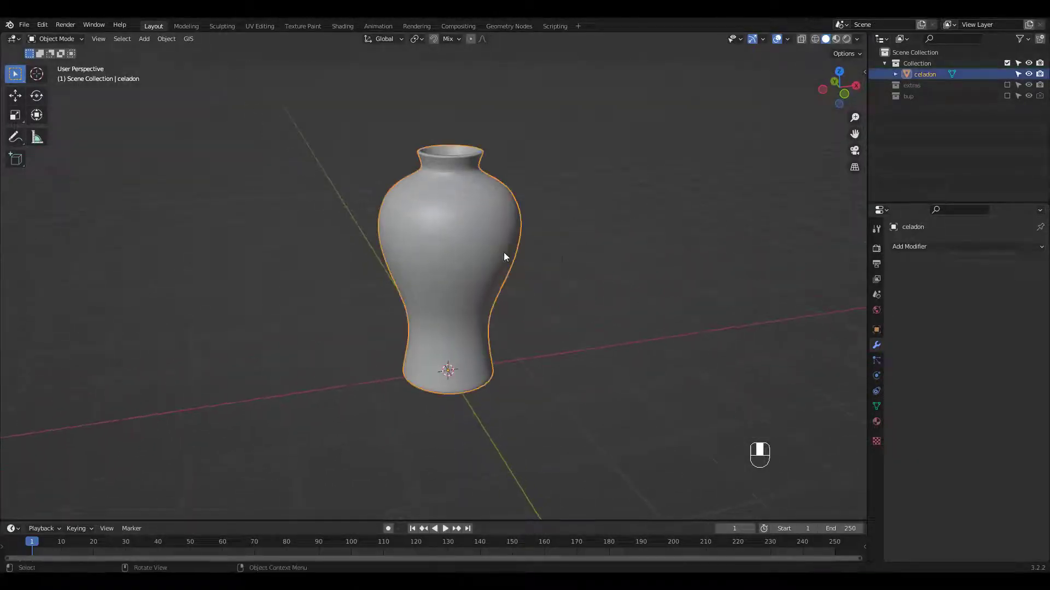
middle_click_drag(503, 253, 650, 154)
left_click(787, 39)
left_click(717, 124)
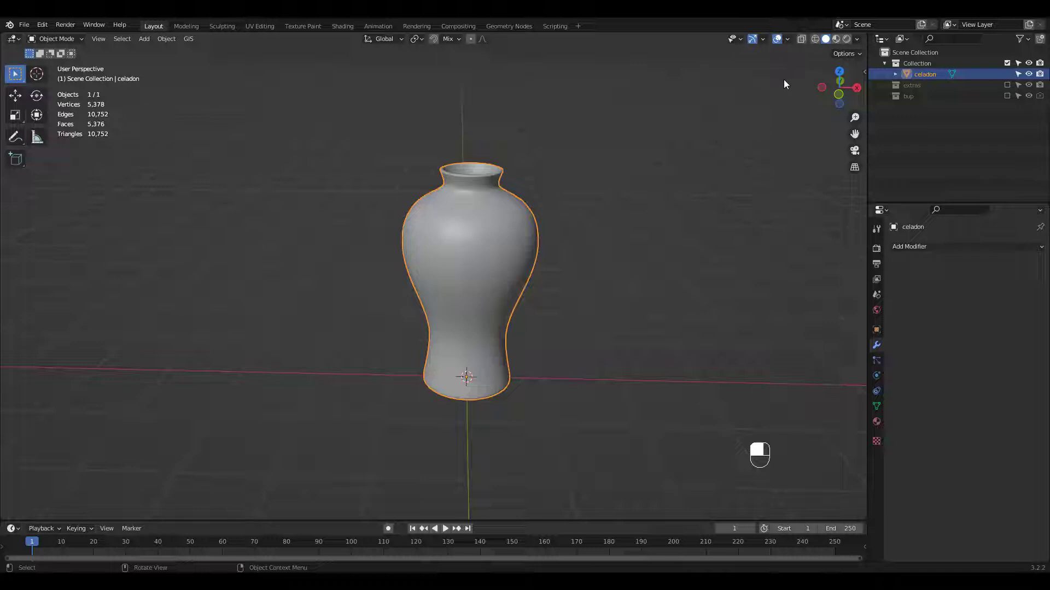
Step: Add a Multiresolution modifier to the celadon vase and subdivide it to level 3
middle_click_drag(675, 203, 635, 206, "ctrl")
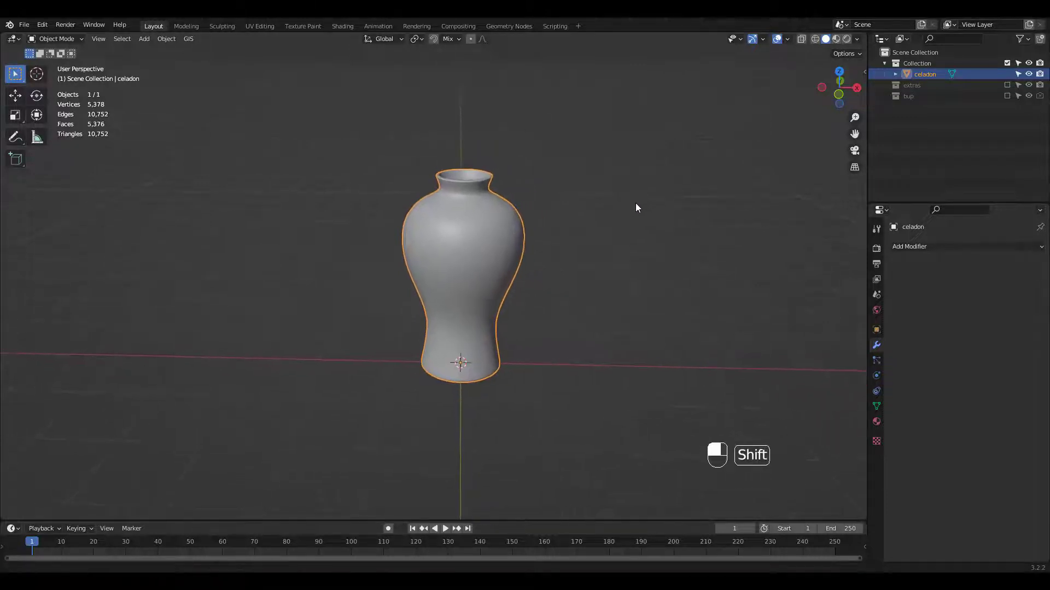
left_click(913, 246)
left_click(851, 385)
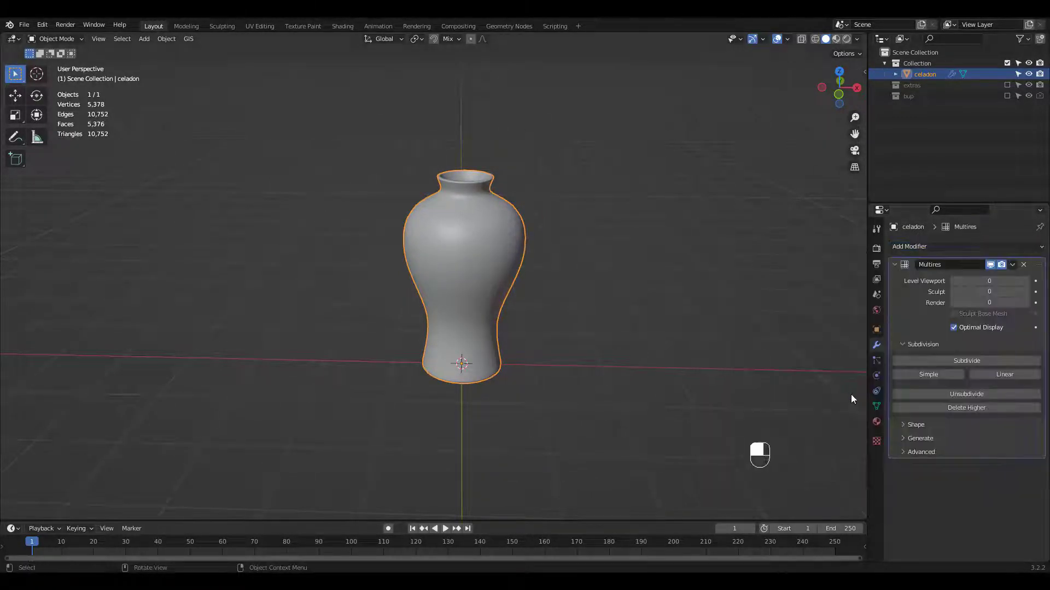
left_click(966, 362)
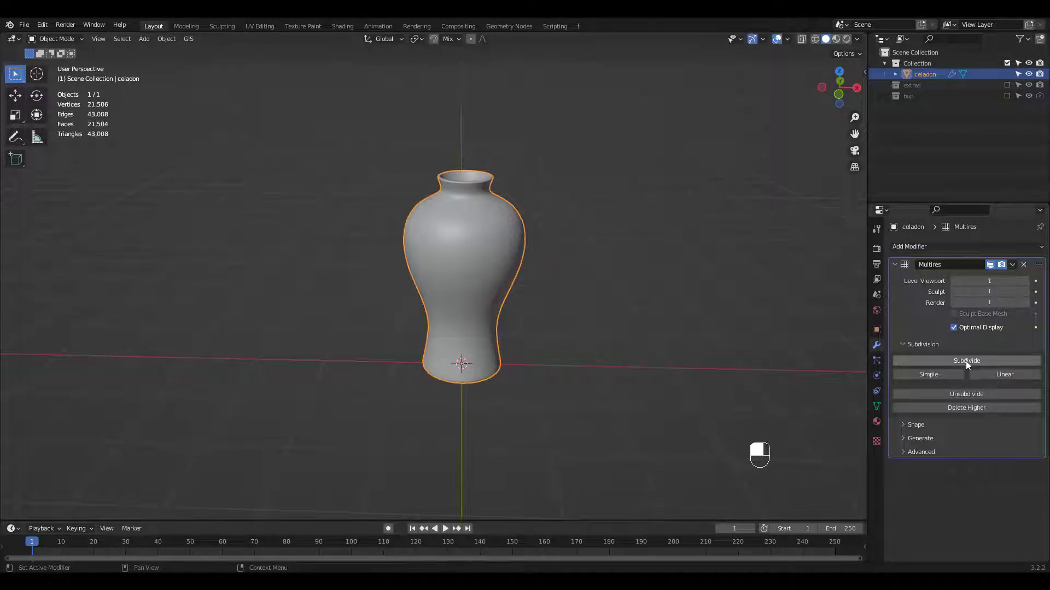
left_click(966, 362)
left_click(963, 365)
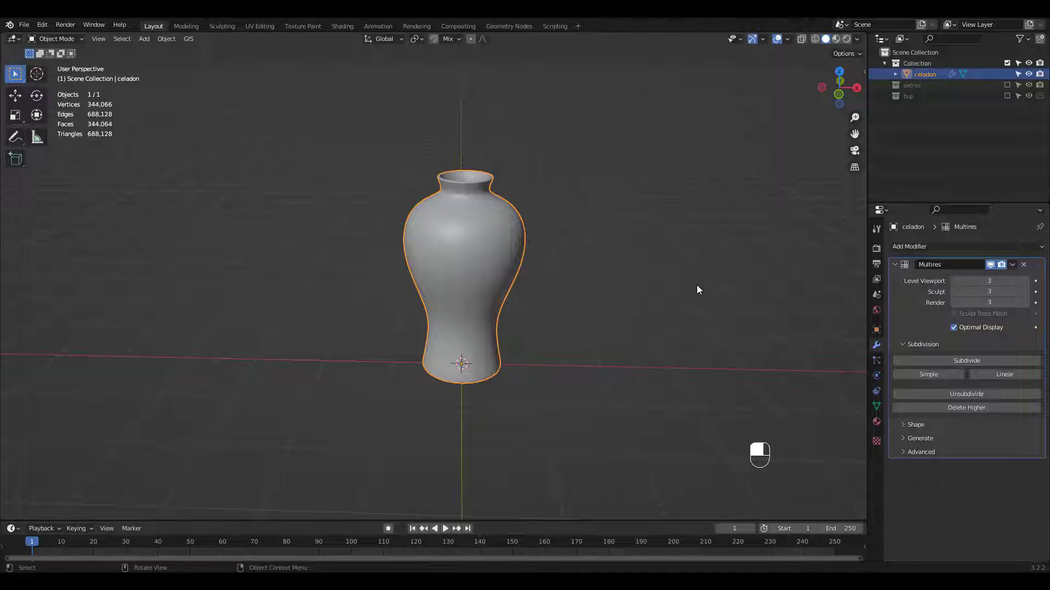
Step: Switch the vase to Sculpt Mode and choose the Draw Sharp brush
middle_click_drag(576, 237, 627, 261, "ctrl")
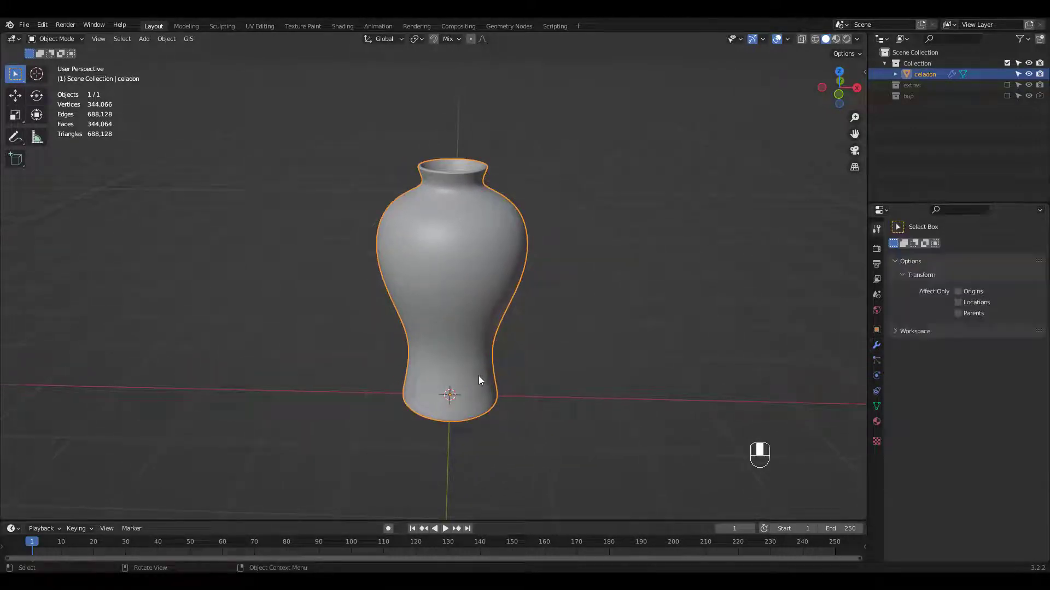
key("ctrl+Tab")
left_click(486, 437)
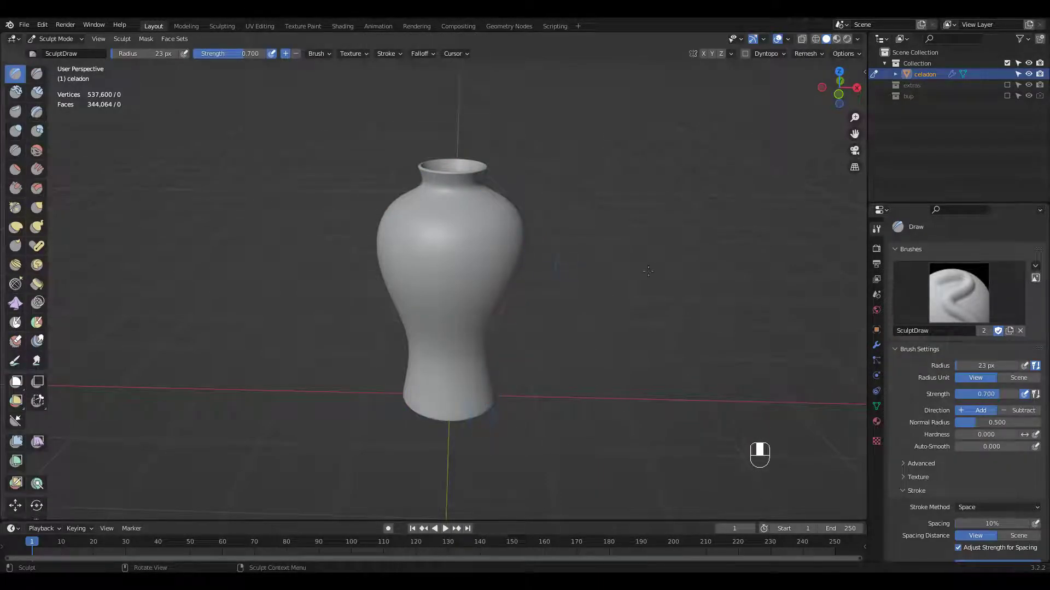
left_click(37, 74)
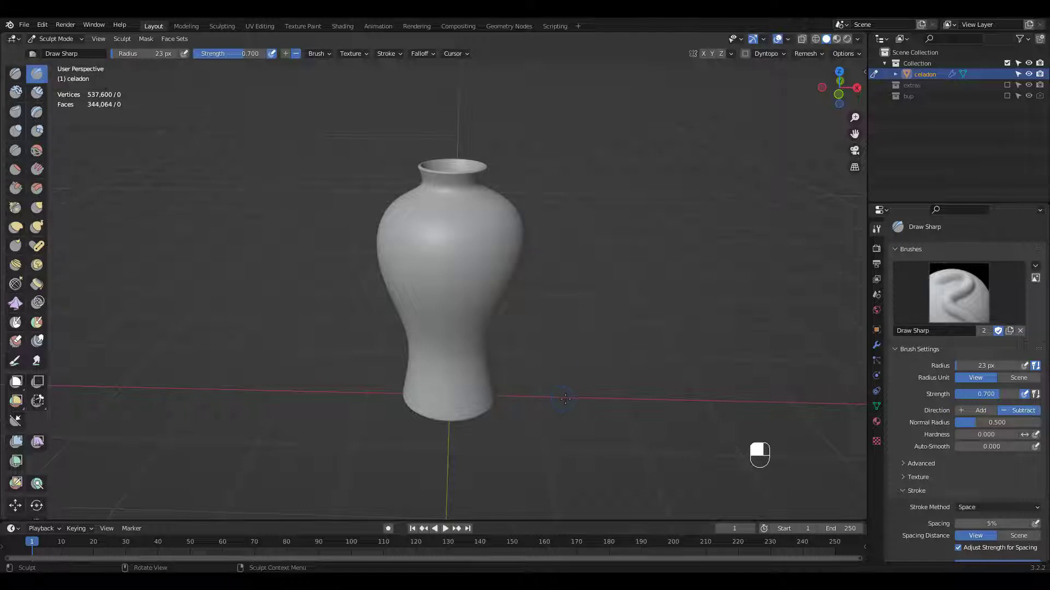
Step: Set the brush's radial symmetry around the Z axis to 18
left_click_drag(1046, 374, 1044, 546)
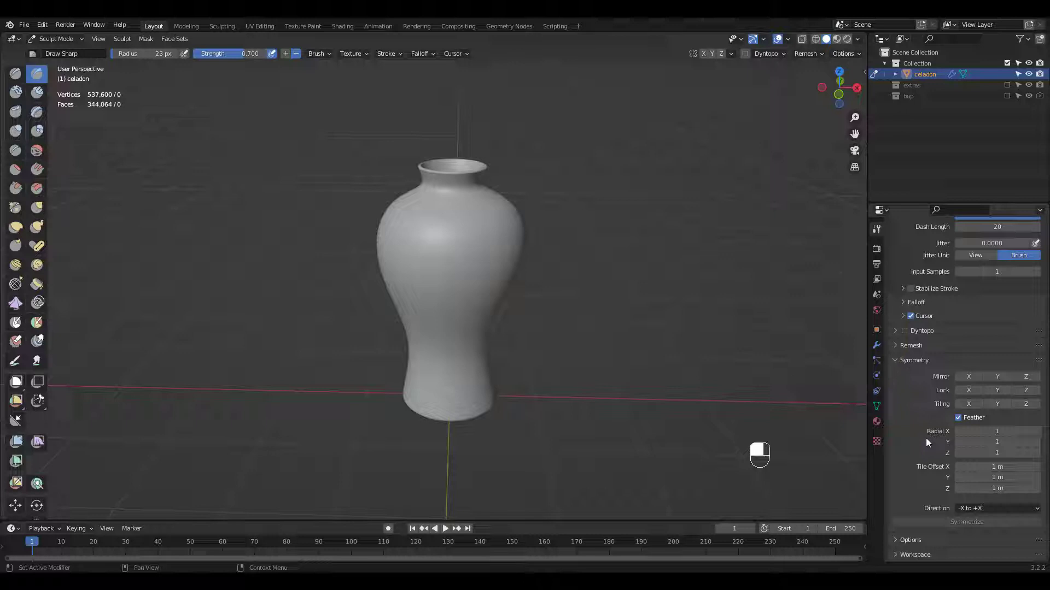
left_click(1000, 454)
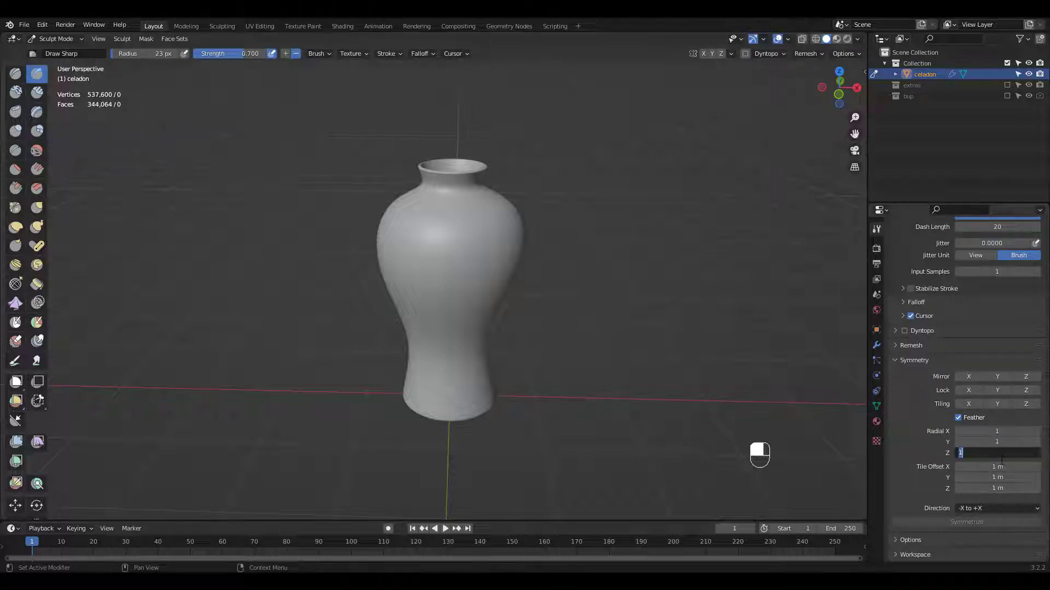
type("18")
key("Return")
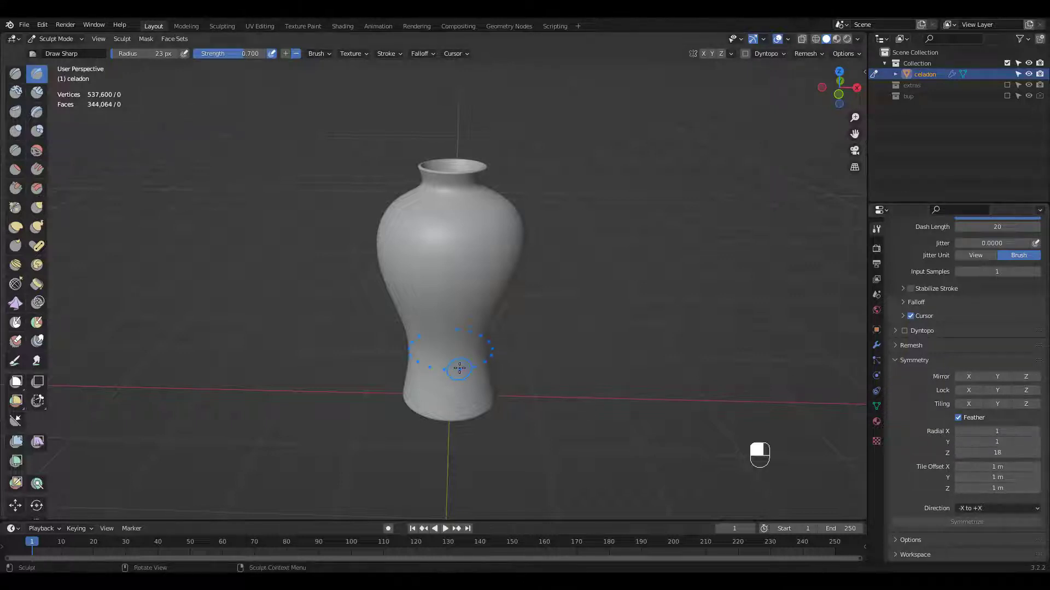
Step: Try to sculpt a ring around the vase's narrow lower section with the 23 px brush
middle_click_drag(460, 376, 457, 339)
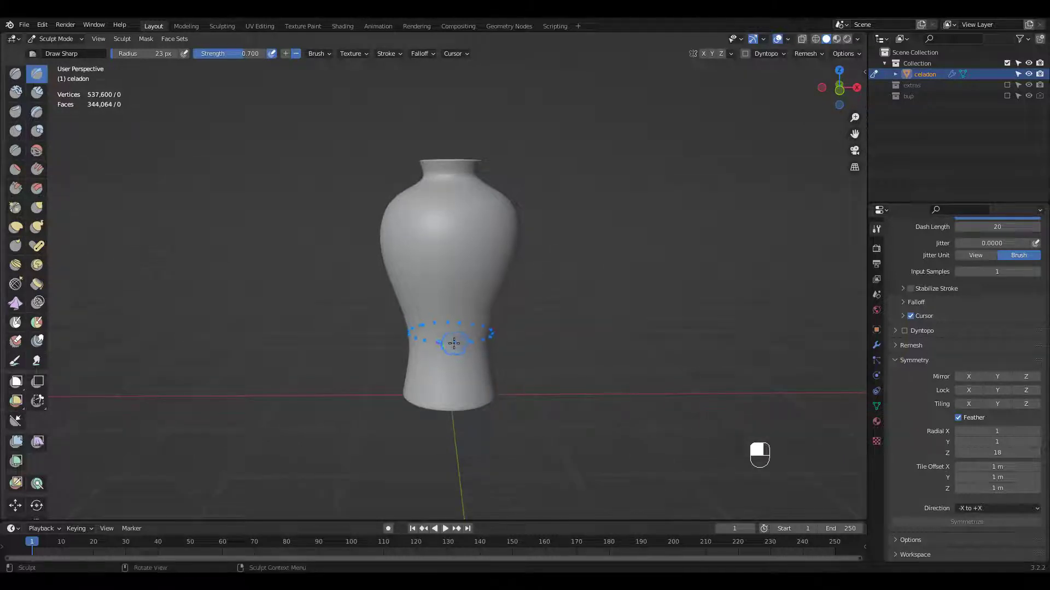
left_click_drag(451, 343, 459, 343)
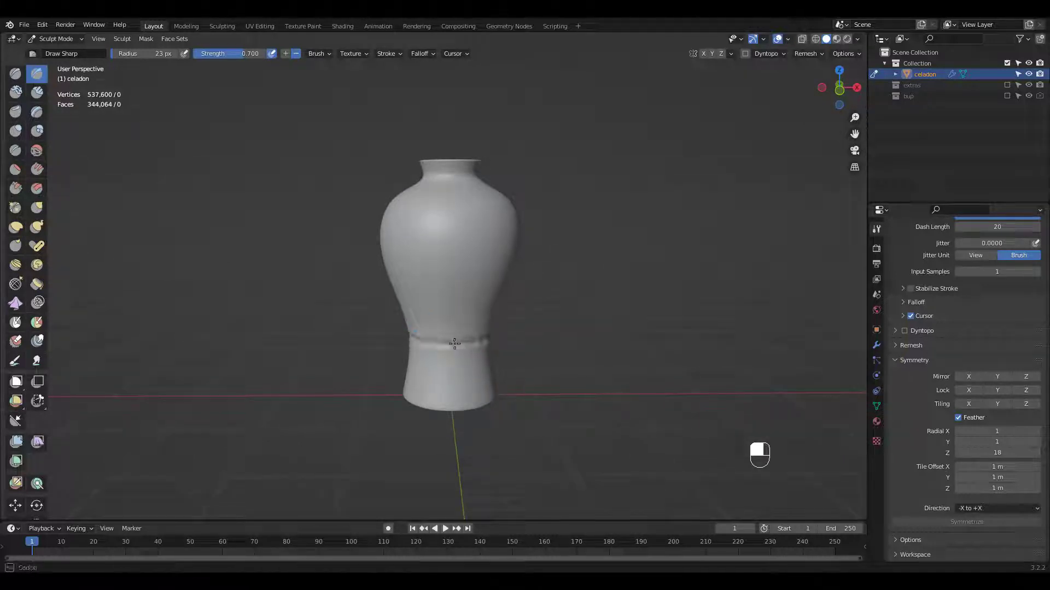
key("ctrl+z")
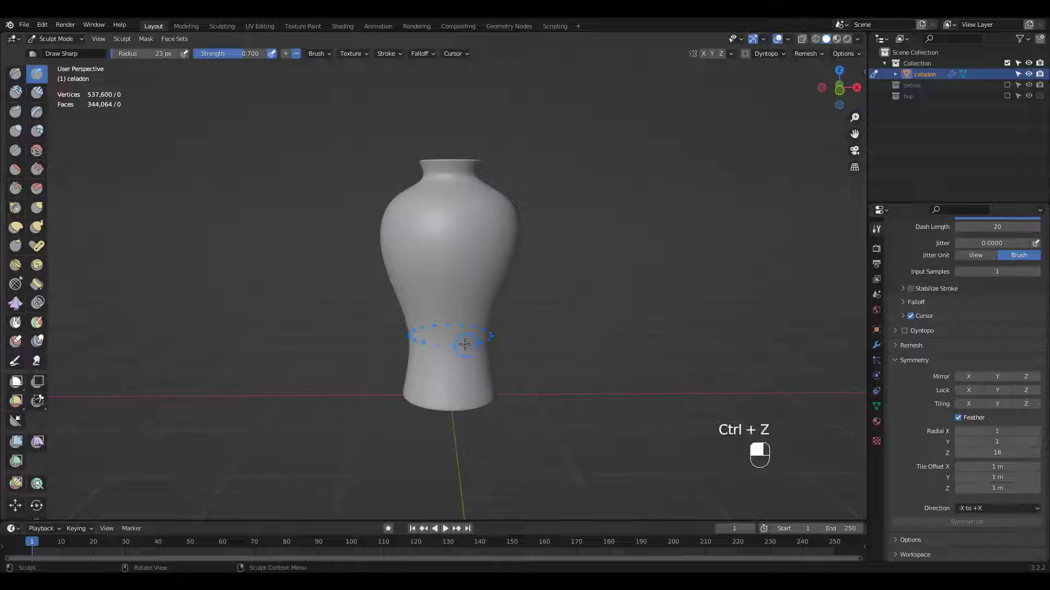
left_click_drag(454, 343, 457, 345, "ctrl")
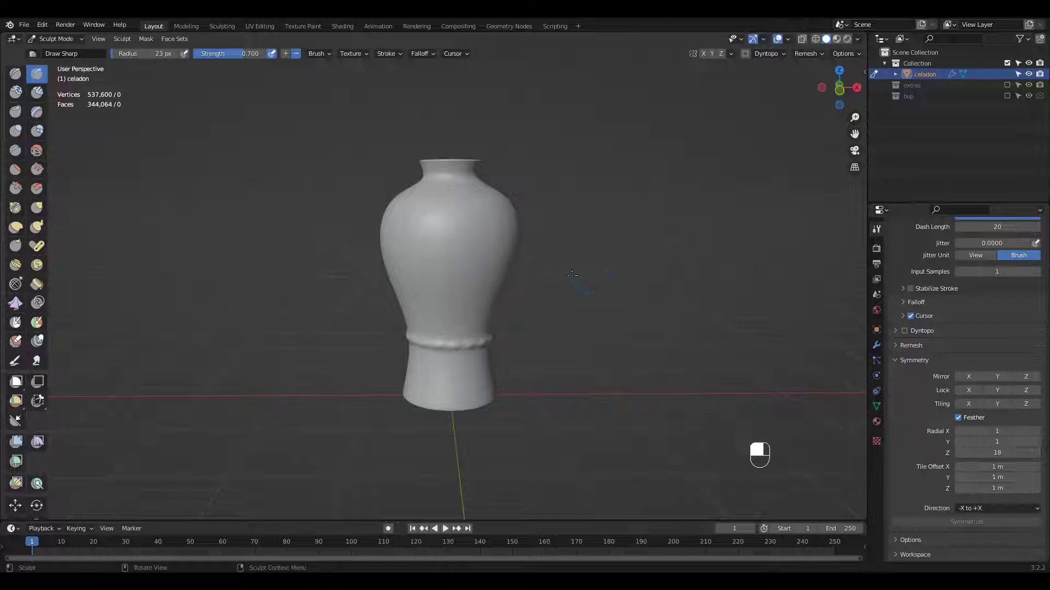
middle_click_drag(611, 296, 568, 254)
key("ctrl+z")
Step: Enlarge the brush radius to 39 px and sculpt a raised ring around the vase's narrow lower section
key("f")
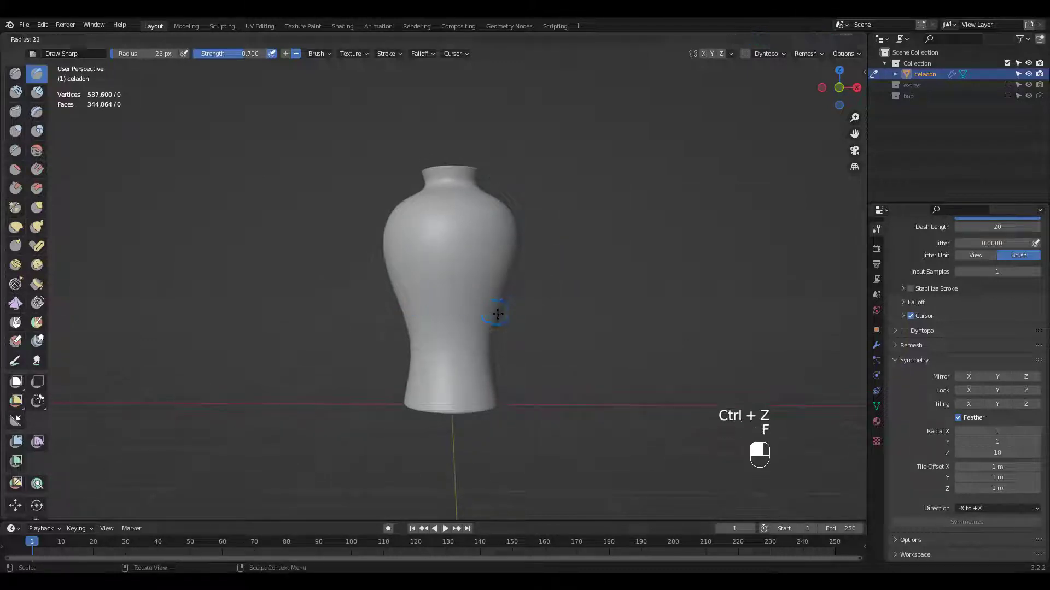
left_click(503, 315)
left_click_drag(453, 348, 465, 352, "ctrl")
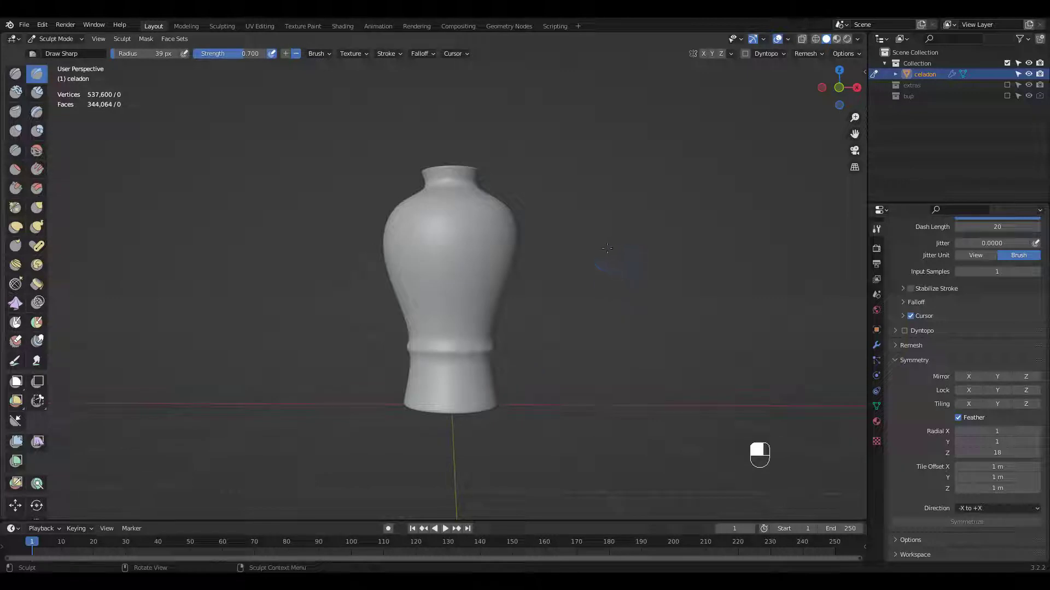
Step: Try to sculpt a ring around the vase's neck with the 39 px brush
mouse_move(495, 231)
middle_mouse_down("shift")
mouse_move(507, 274)
mouse_move(484, 278)
middle_mouse_up("shift")
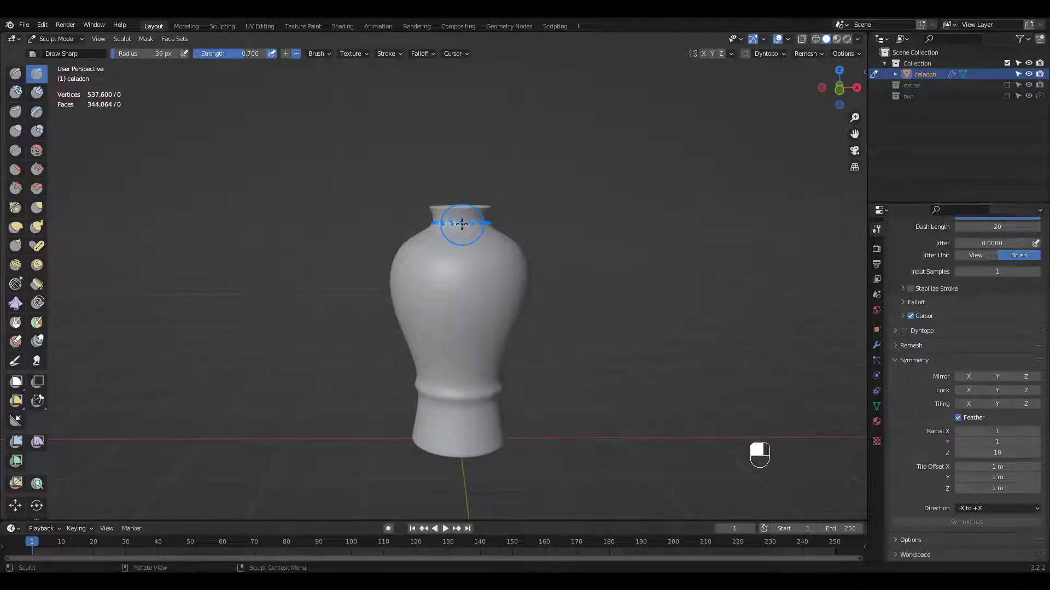
left_click_drag(462, 225, 462, 224)
key("ctrl+z")
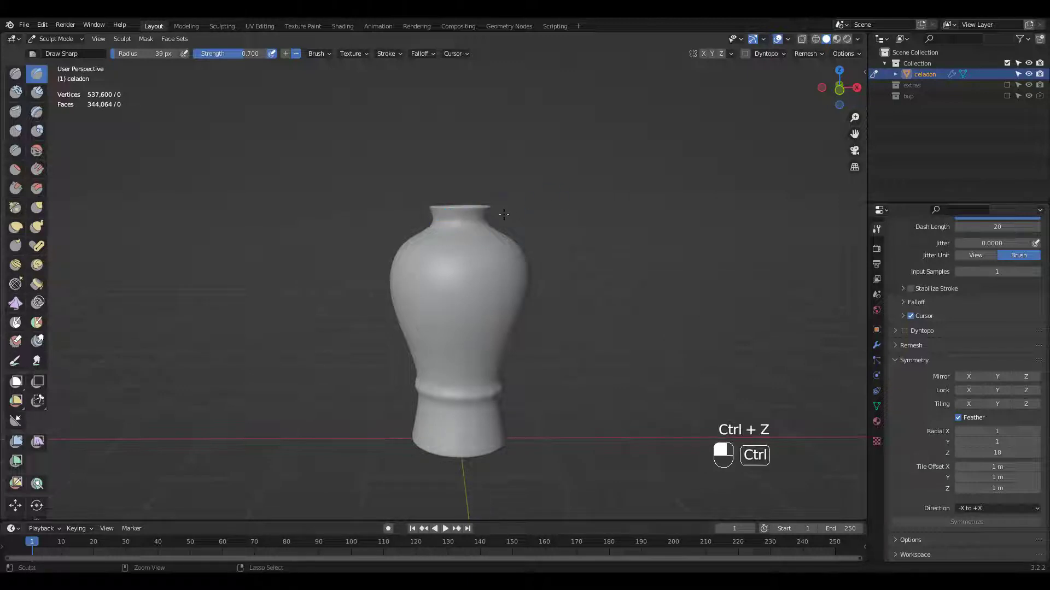
Step: Reduce the brush radius to 25 px and sculpt a raised ring around the base of the vase's neck
key("f")
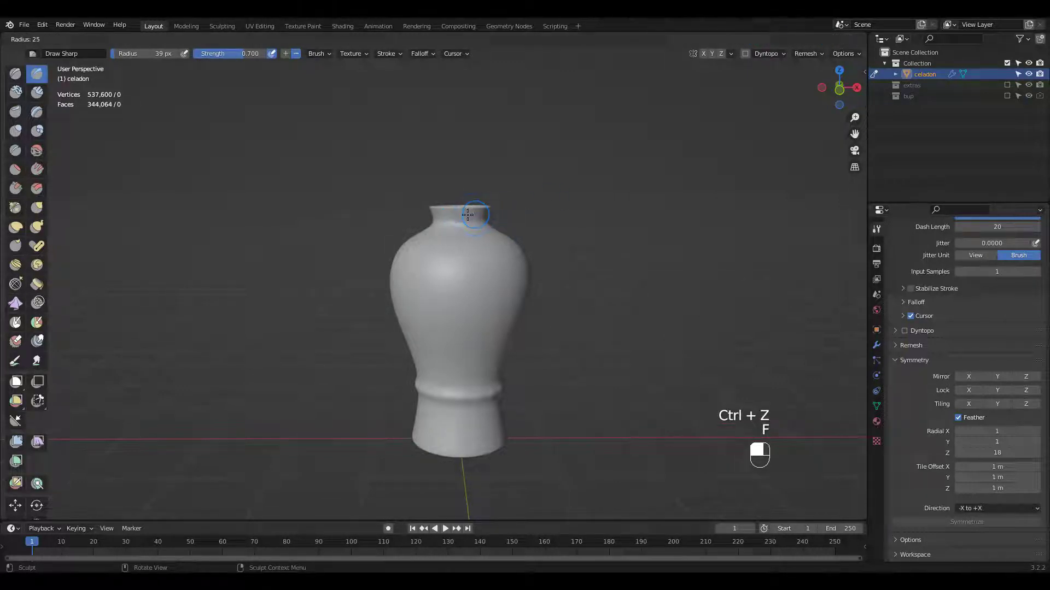
left_click(468, 215)
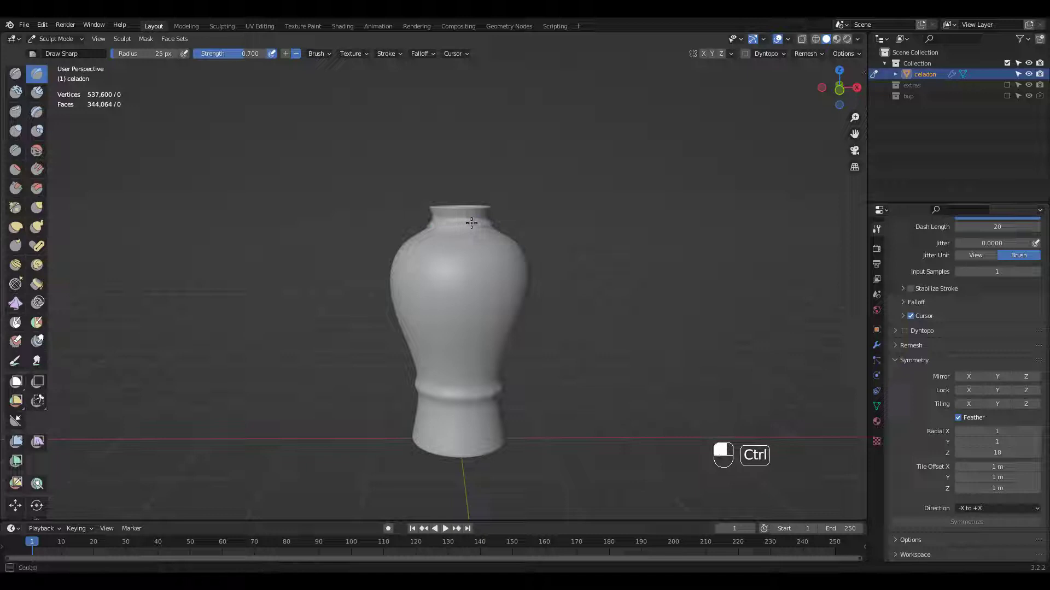
middle_click_drag(457, 222, 579, 214)
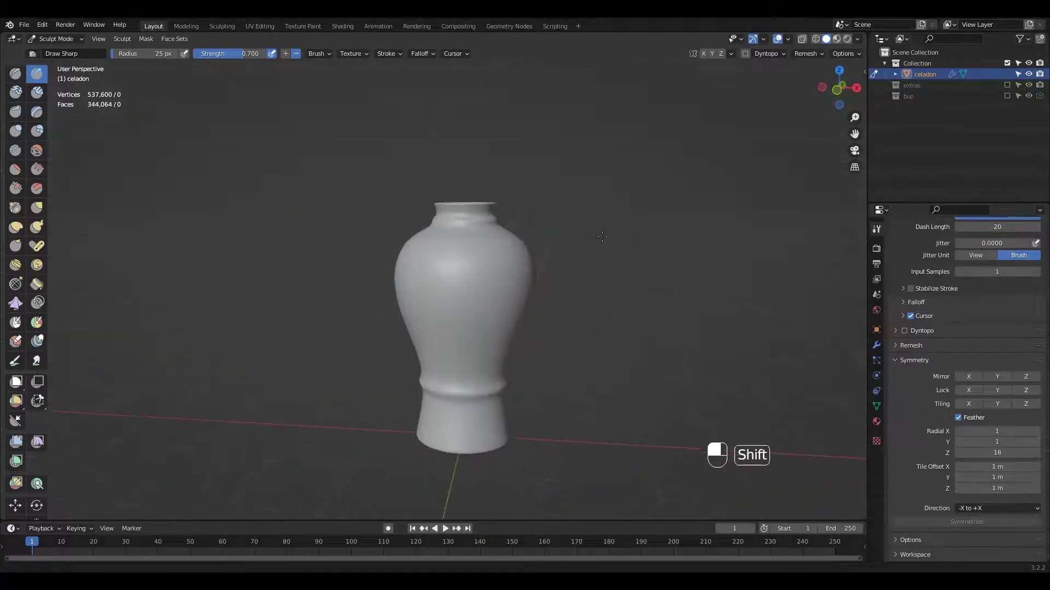
Step: Set the Draw Sharp brush's stroke method to Line
middle_click_drag(618, 255, 622, 228, "shift")
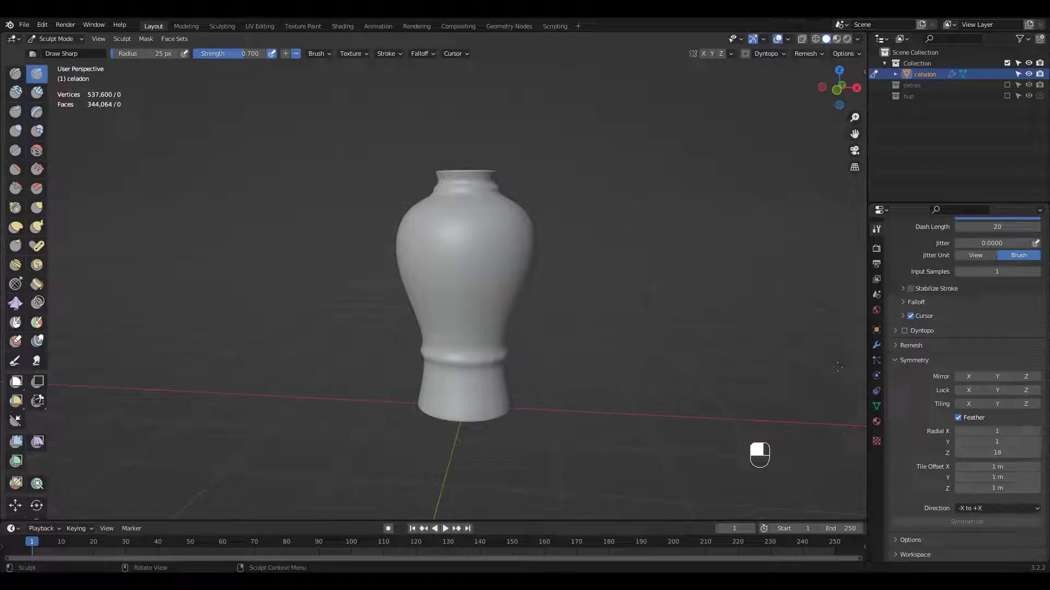
scroll(1024, 232, "up", 5)
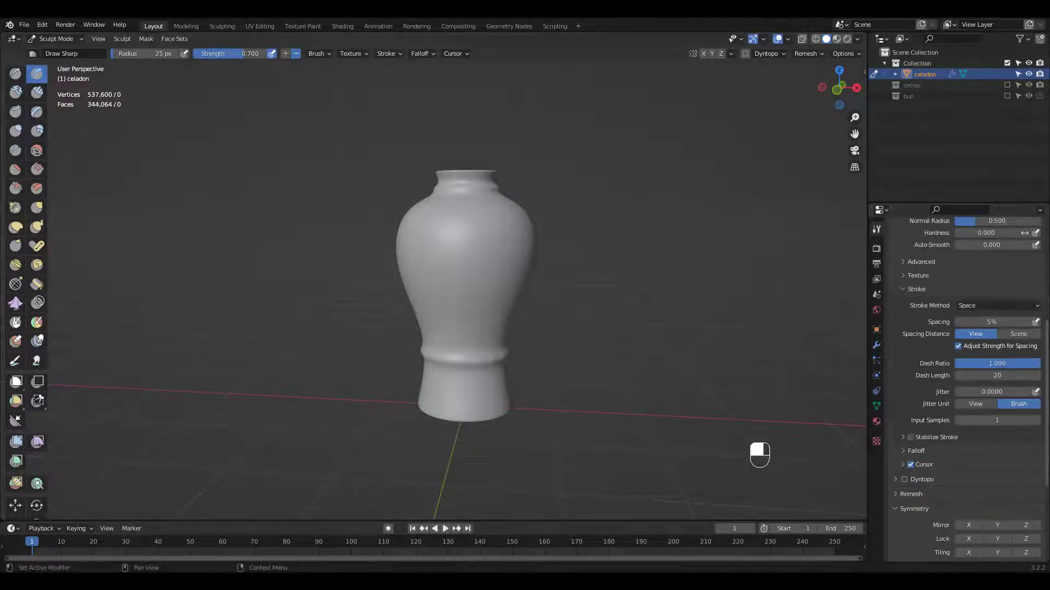
left_click(982, 307)
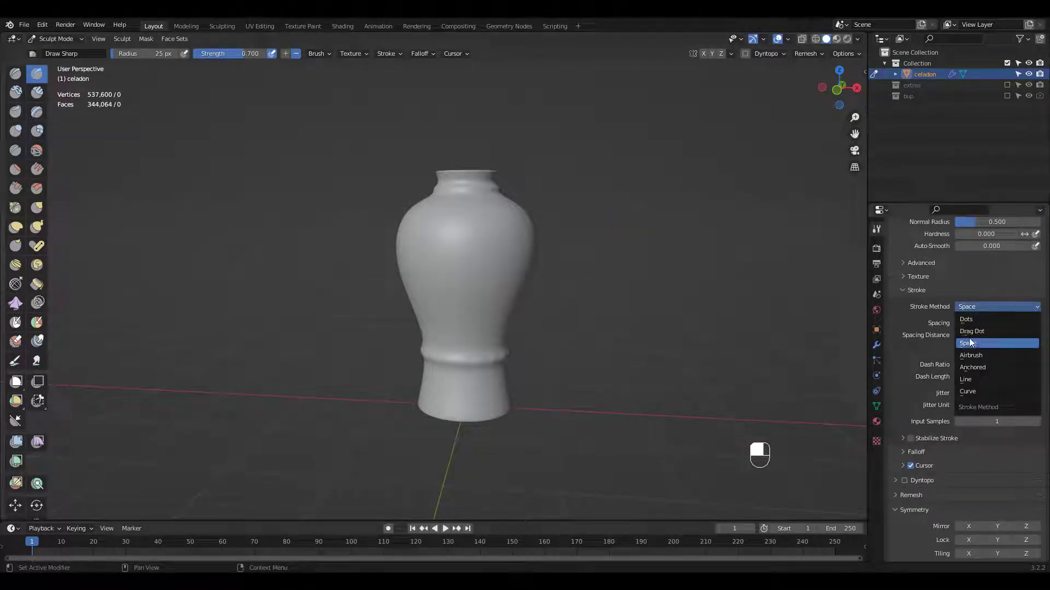
left_click(971, 379)
Step: In front view, sculpt straight vertical flutes around the vase's foot, from the lower ring down to the bottom edge
key("KP_1")
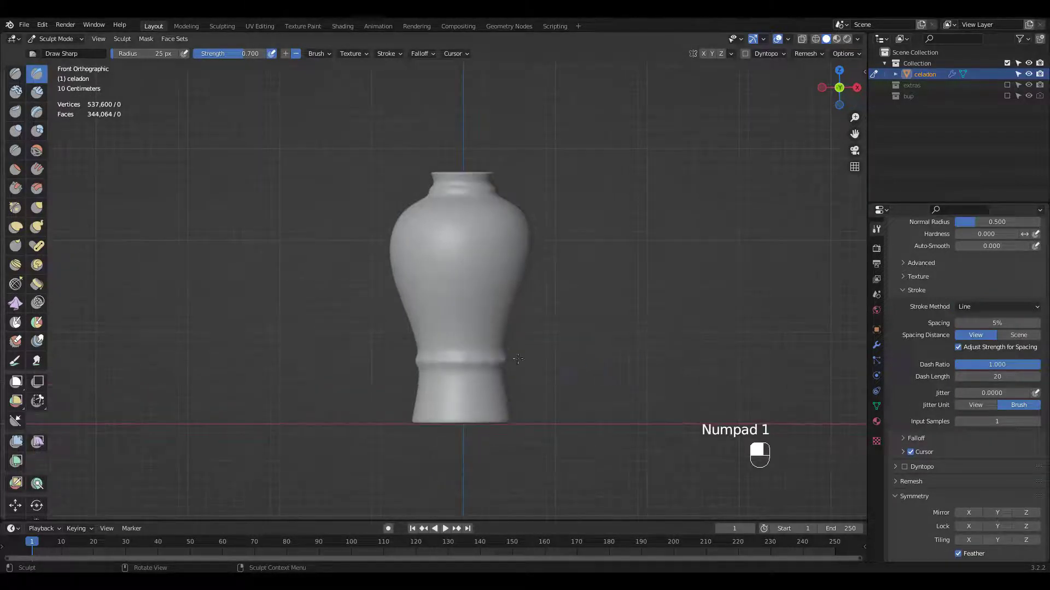
middle_click_drag(484, 342, 498, 329, "ctrl")
mouse_move(494, 335)
left_mouse_down("ctrl")
mouse_move(466, 394)
mouse_move(460, 368)
mouse_move(461, 432)
left_mouse_up("ctrl")
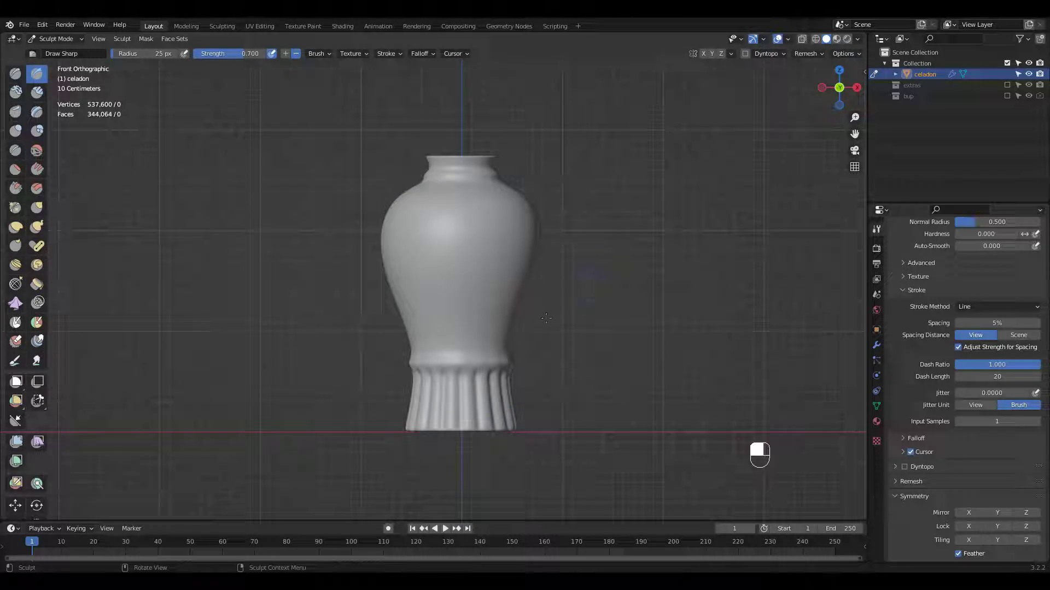
Step: Enlarge the brush radius to 49 px and sculpt another line stroke over the flutes around the foot
key("f")
left_click(573, 320)
mouse_move(458, 376)
left_mouse_down("shift")
mouse_move(465, 425)
mouse_move(479, 419)
left_mouse_up("shift")
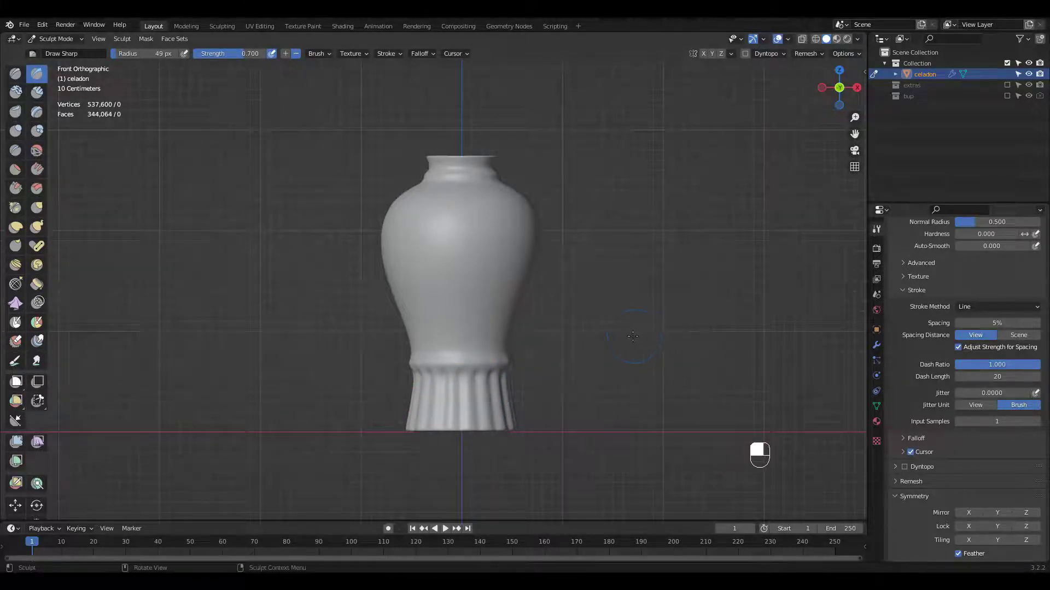
Step: Return the vase to Object Mode and switch to the UV Editing workspace
mouse_move(633, 336)
middle_mouse_down()
mouse_move(487, 339)
mouse_move(594, 337)
mouse_move(519, 338)
middle_mouse_up()
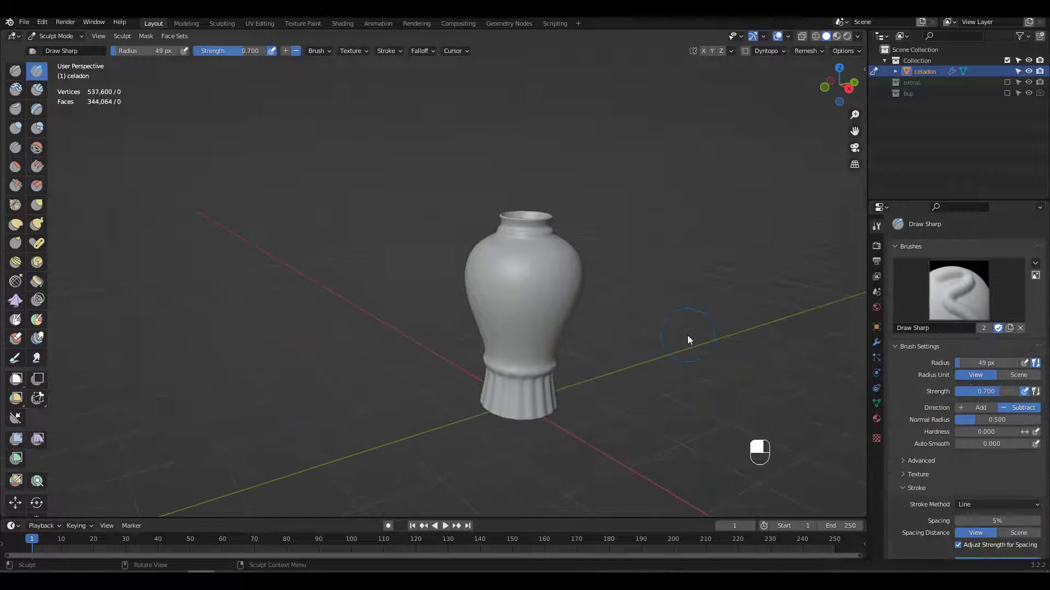
key("ctrl+Tab")
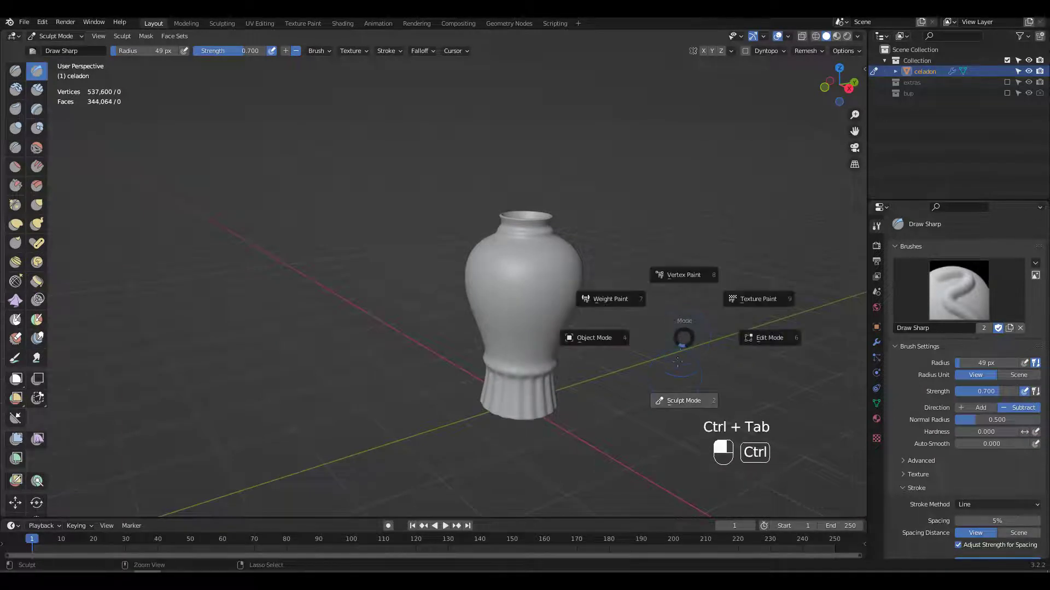
left_click(623, 336)
middle_click_drag(621, 332, 490, 194, "shift")
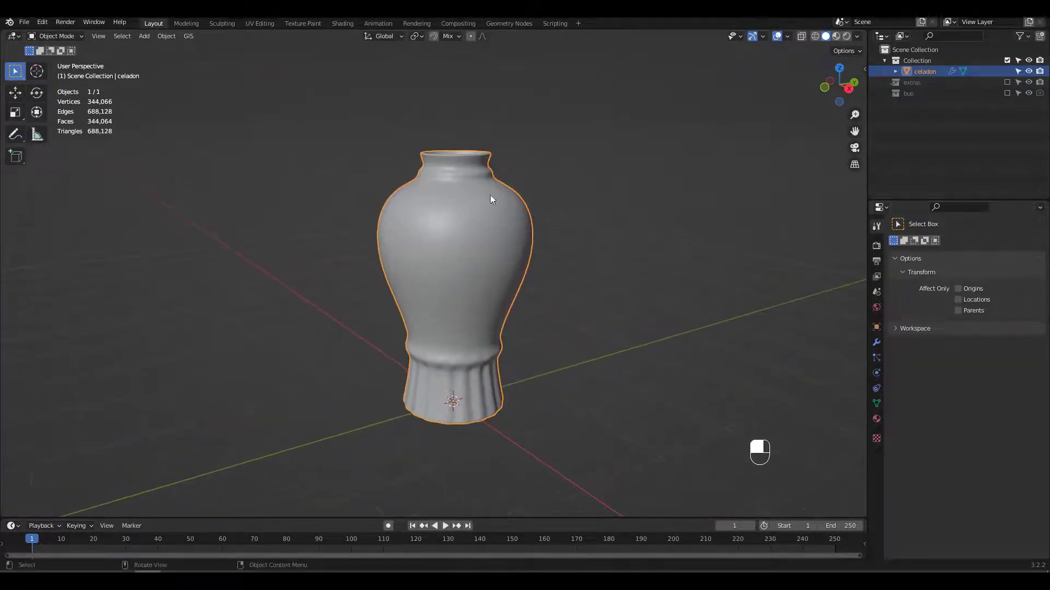
left_click(260, 25)
Step: Select the whole vase mesh and unwrap it with Smart UV Project using an island margin of 0.03
middle_click_drag(674, 185, 668, 320, "shift")
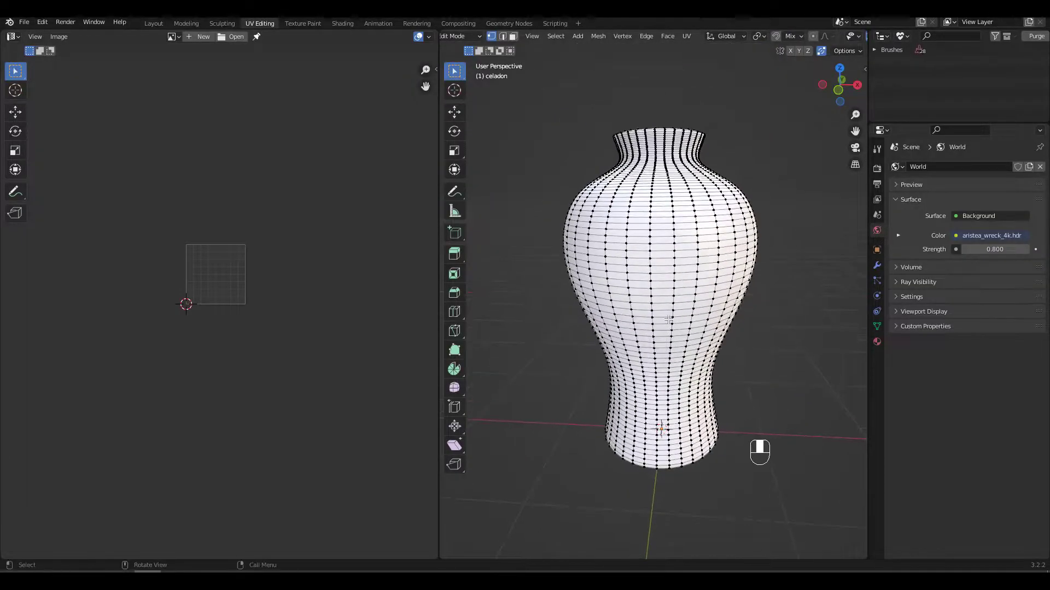
key("a")
key("u")
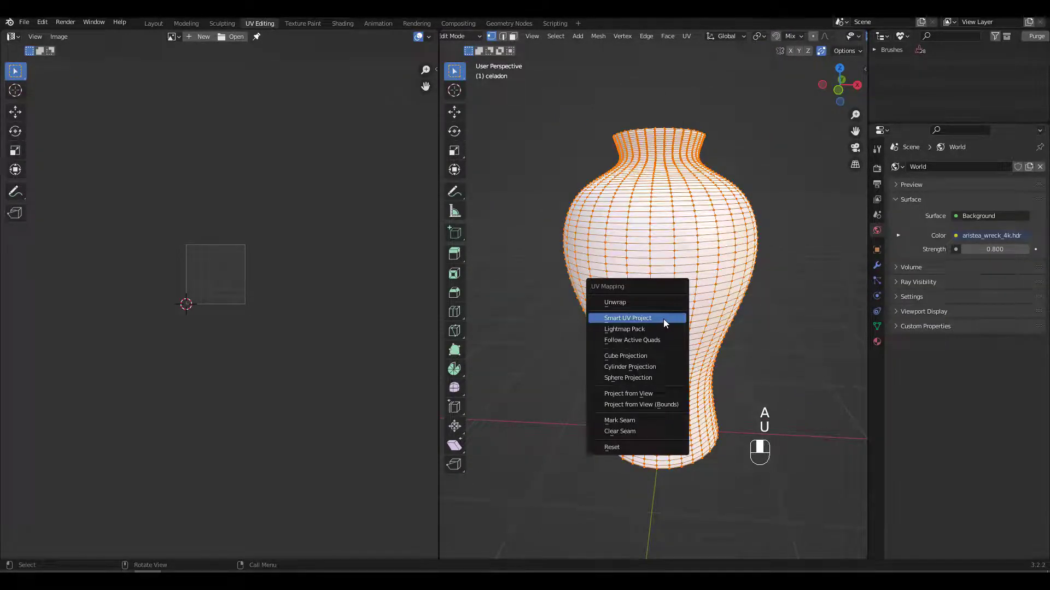
left_click(663, 319)
double_click(672, 351)
type("0")
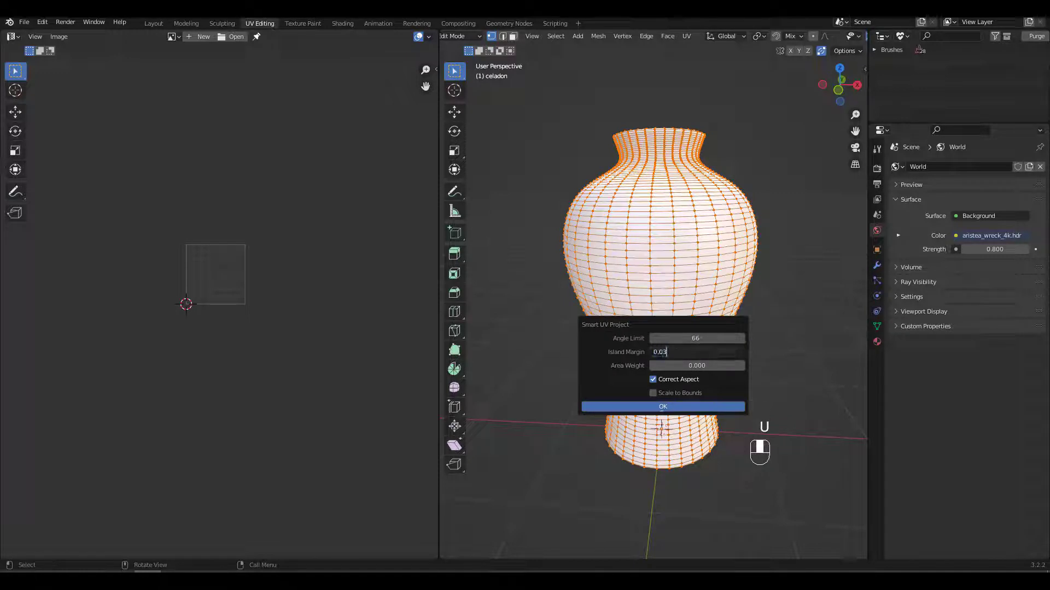
type(".03")
key("Return")
left_click(663, 406)
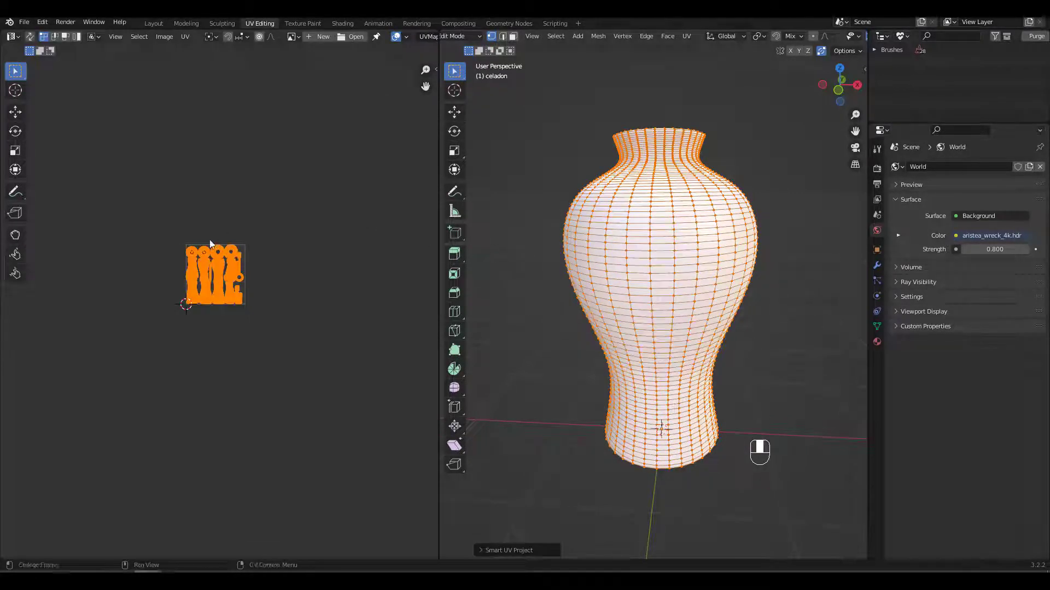
middle_click_drag(211, 243, 325, 105, "ctrl")
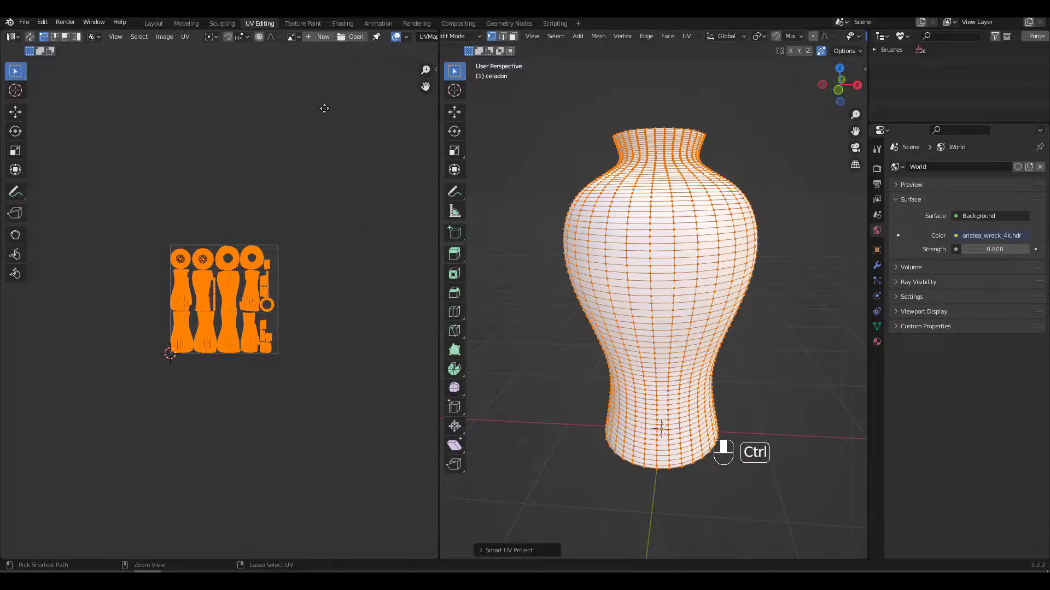
Step: Return to the Layout workspace and lower the vase's Multires modifier viewport level to 0
left_click(145, 23)
left_click(877, 342)
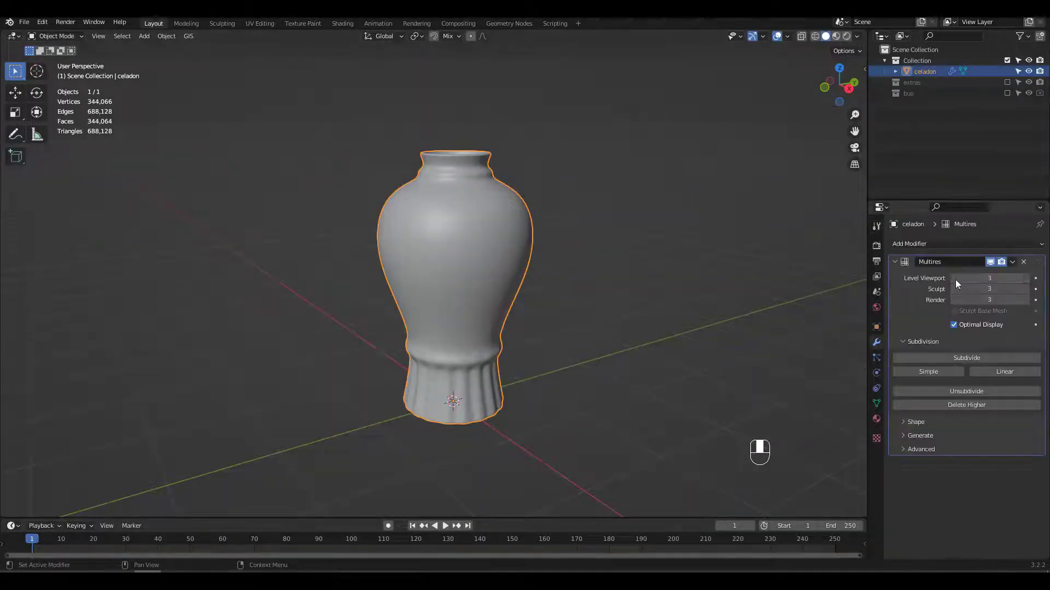
left_click(953, 278)
left_click(952, 277)
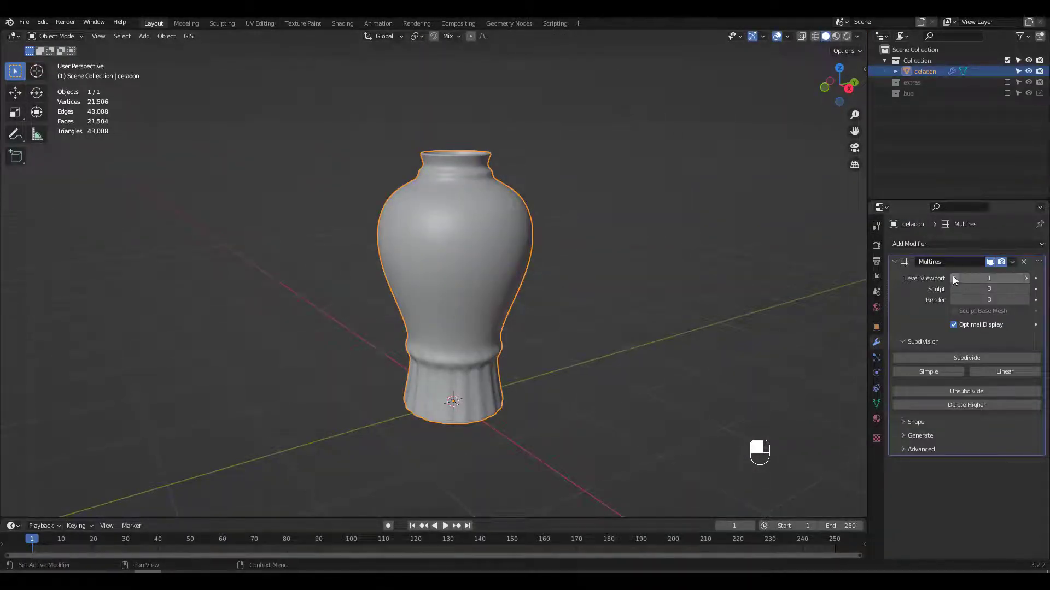
left_click(952, 277)
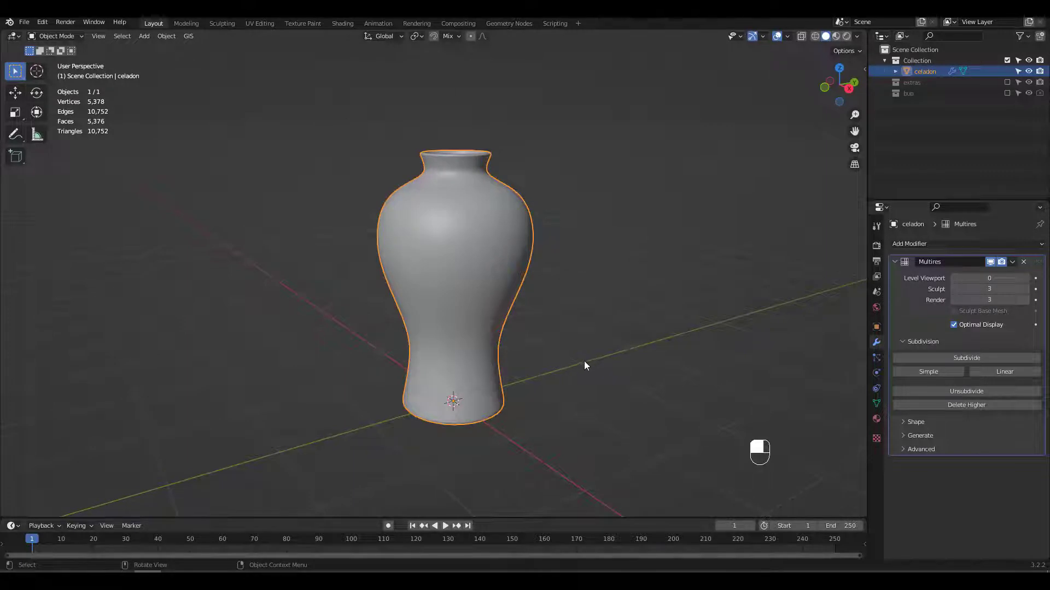
Step: Enable Bake from Multires in the render bake settings
left_click(877, 246)
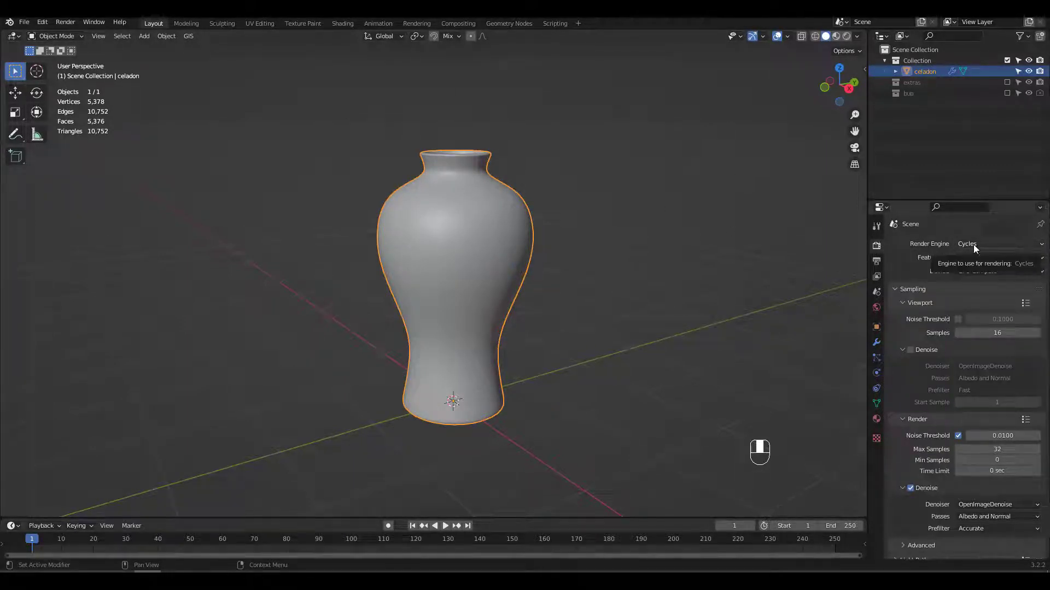
scroll(965, 383, "down", 6)
scroll(929, 405, "down", 4)
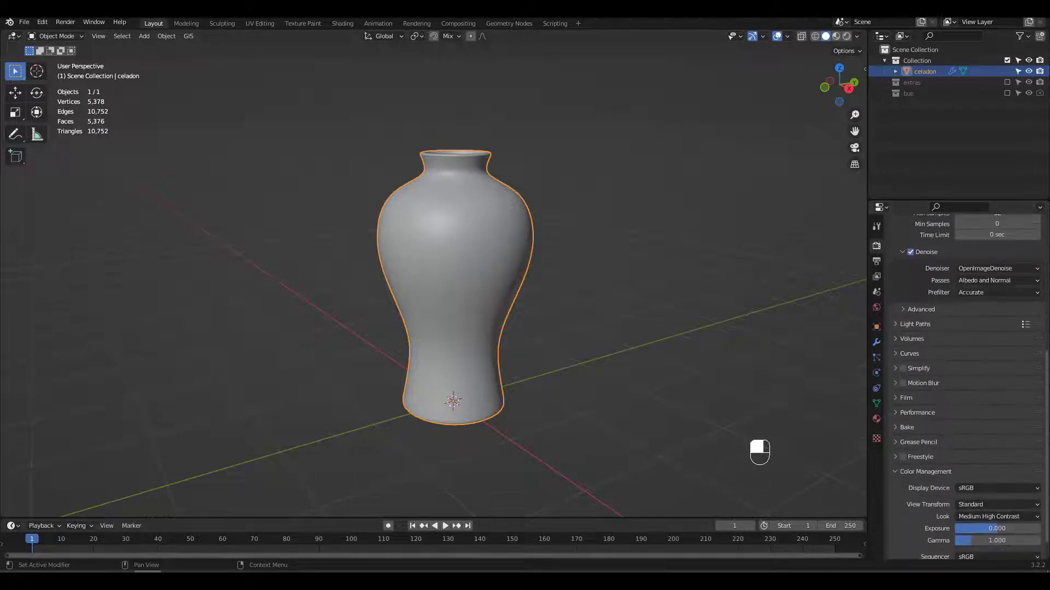
left_click(895, 405)
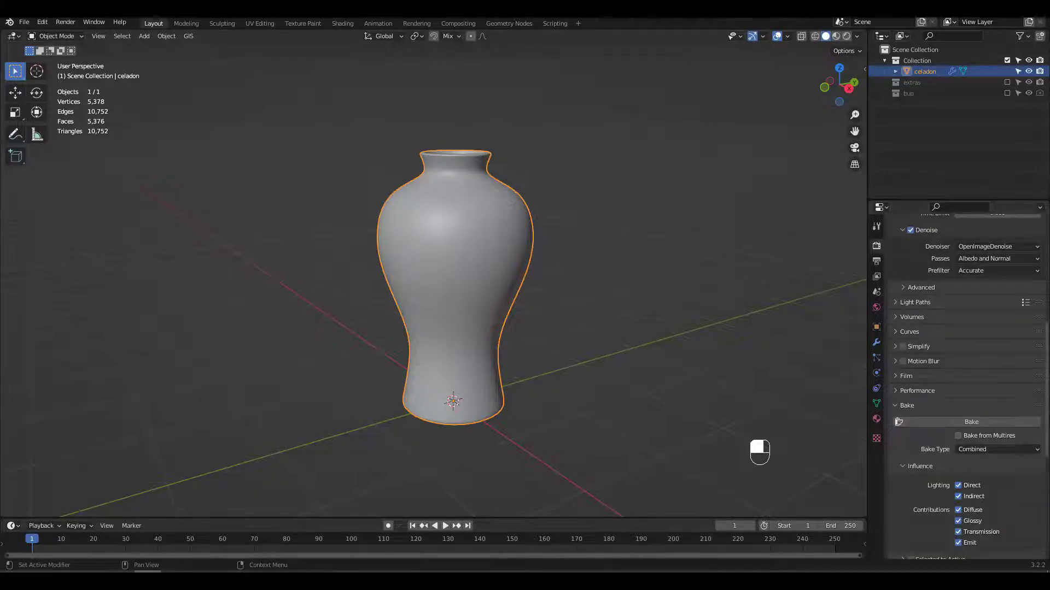
scroll(1031, 443, "down", 5)
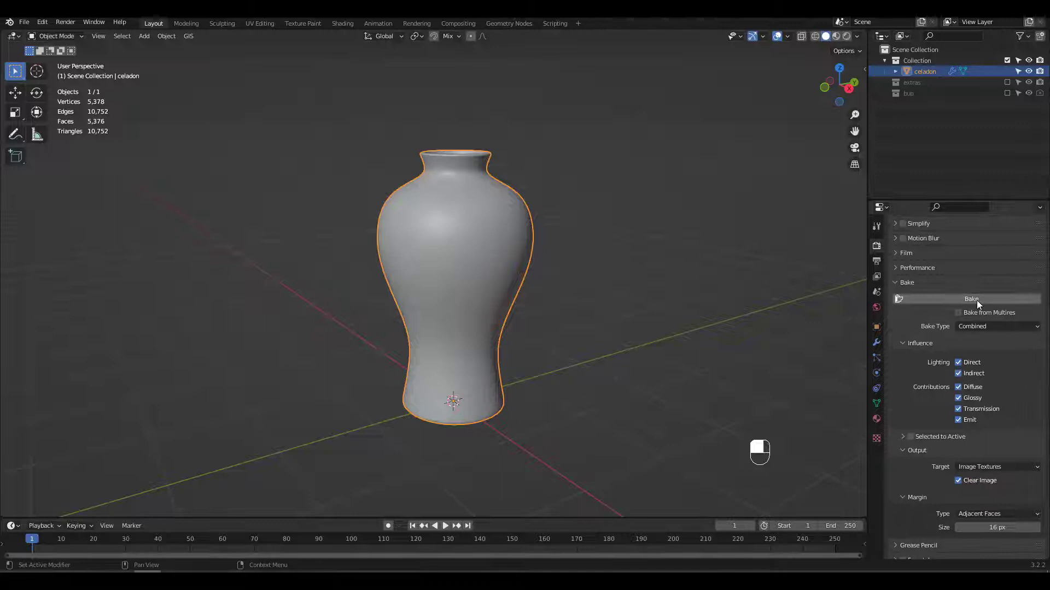
left_click(960, 314)
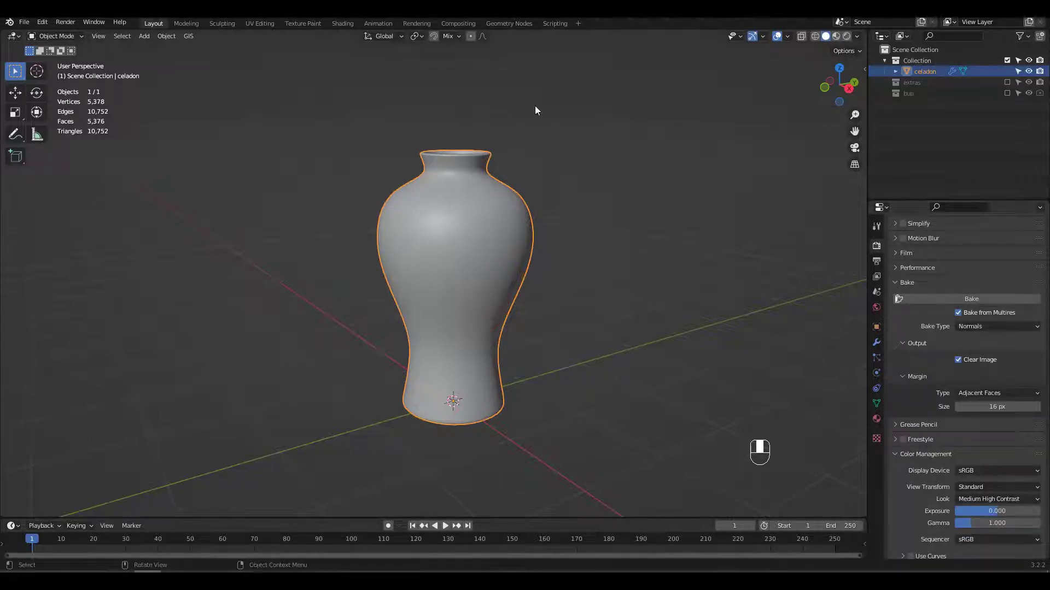
Step: In the Shading workspace, frame the vase, show it in Material Preview shading, and create a new material for it
left_click(342, 24)
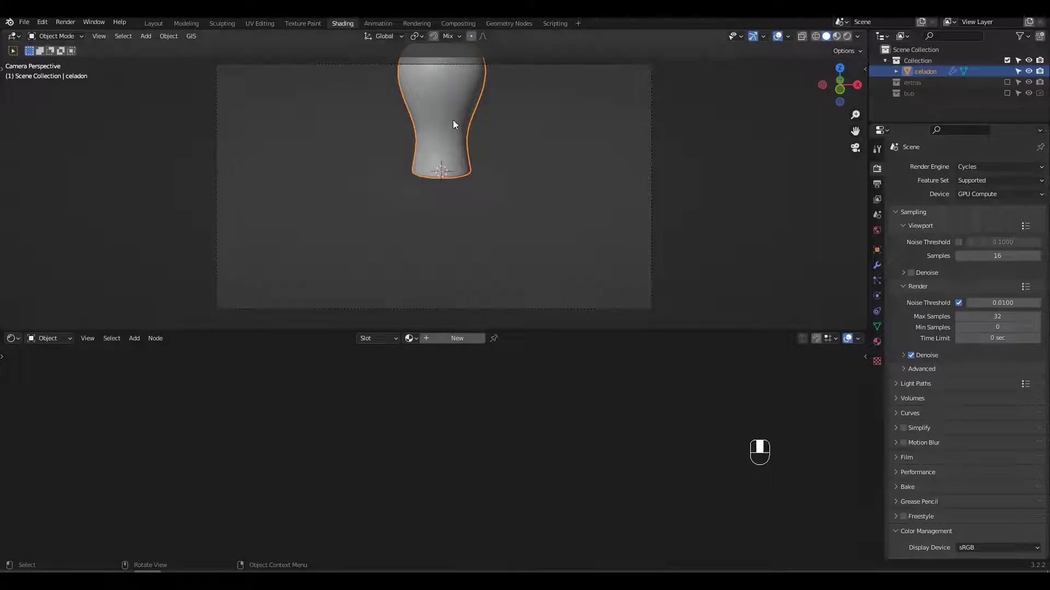
key("F6")
middle_click_drag(447, 117, 549, 174, "shift")
left_click(837, 36)
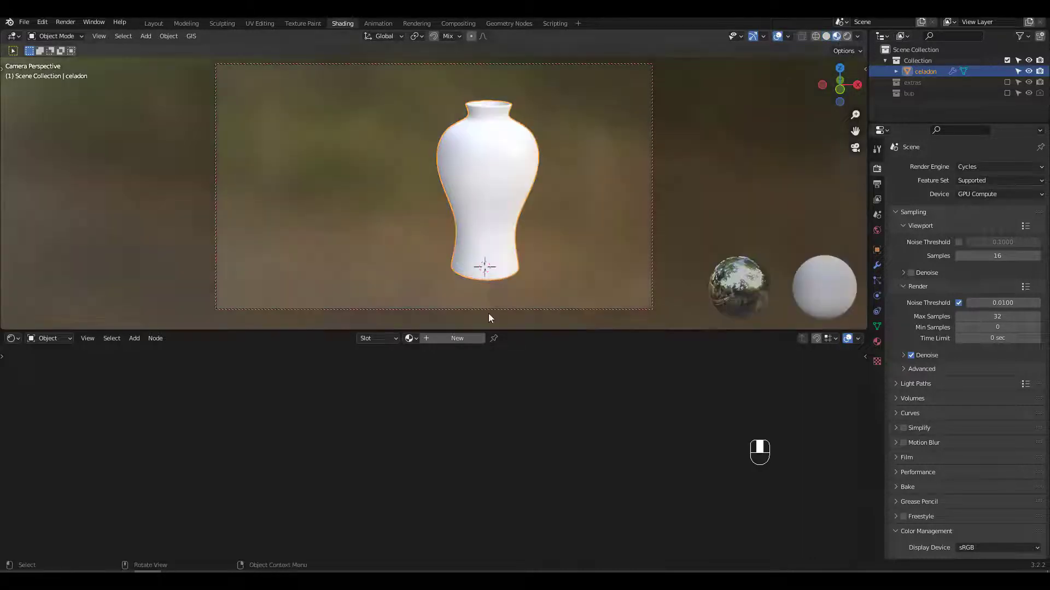
left_click(456, 338)
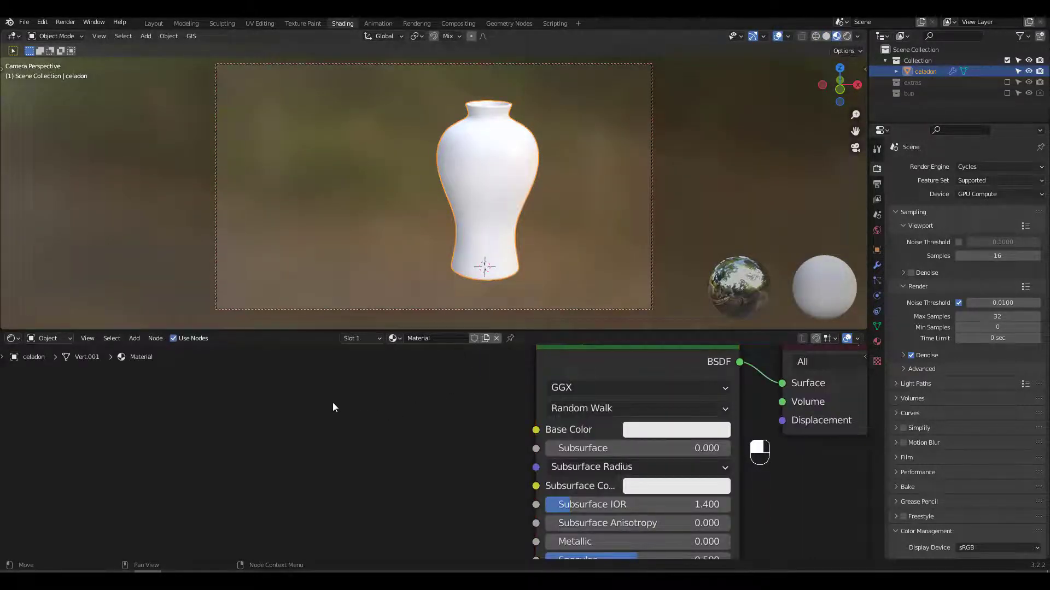
Step: Add an Image Texture node to the material and place it well before the Principled BSDF node
key("shift+a")
left_click(284, 412)
type("ima")
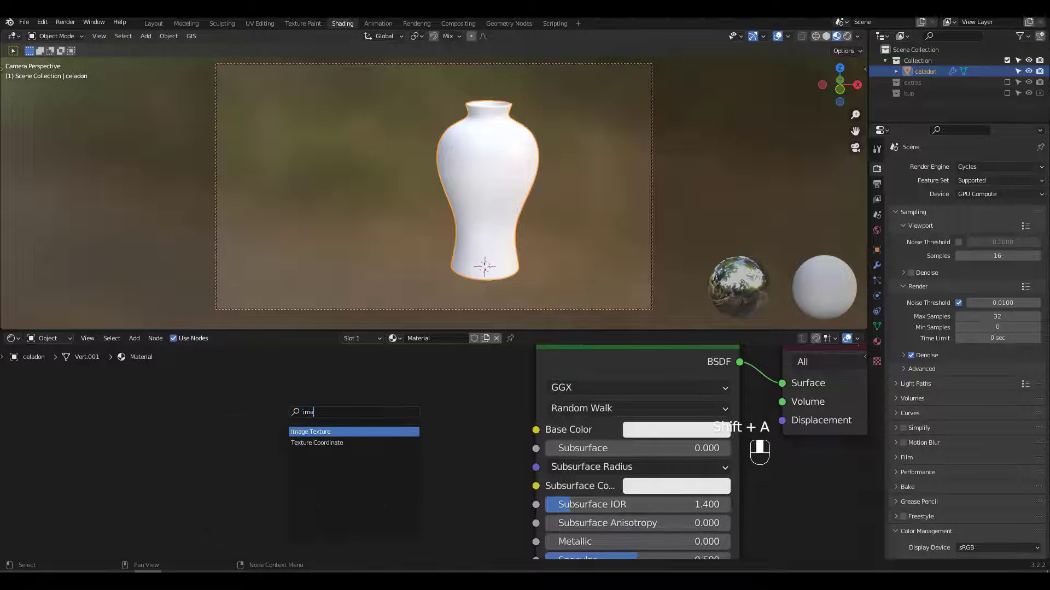
left_click(305, 431)
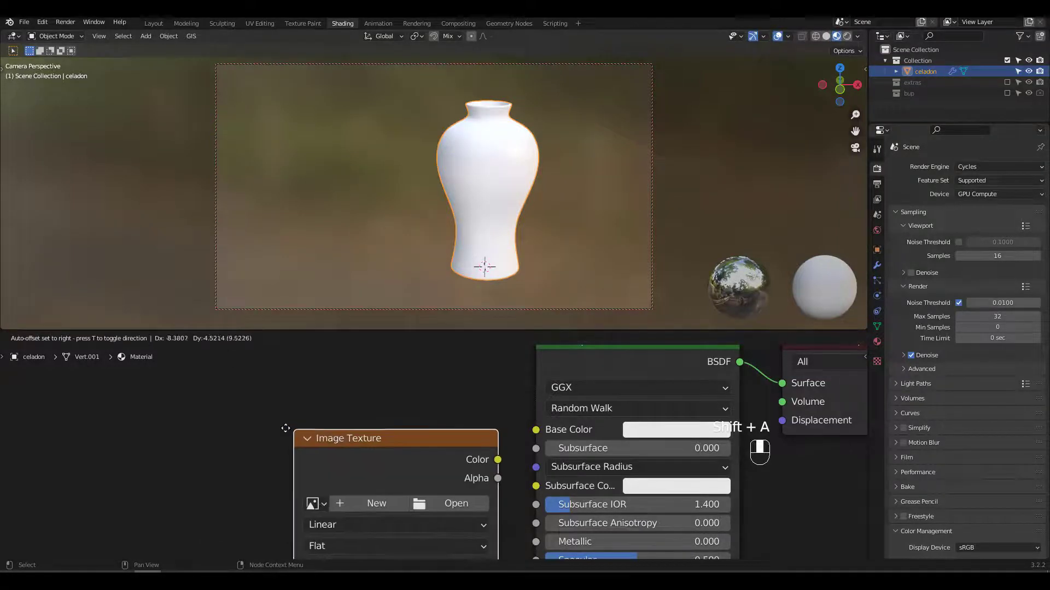
left_click(206, 364)
scroll(391, 379, "down", 6)
middle_click_drag(393, 430, 408, 447, "shift")
left_click_drag(368, 395, 290, 388)
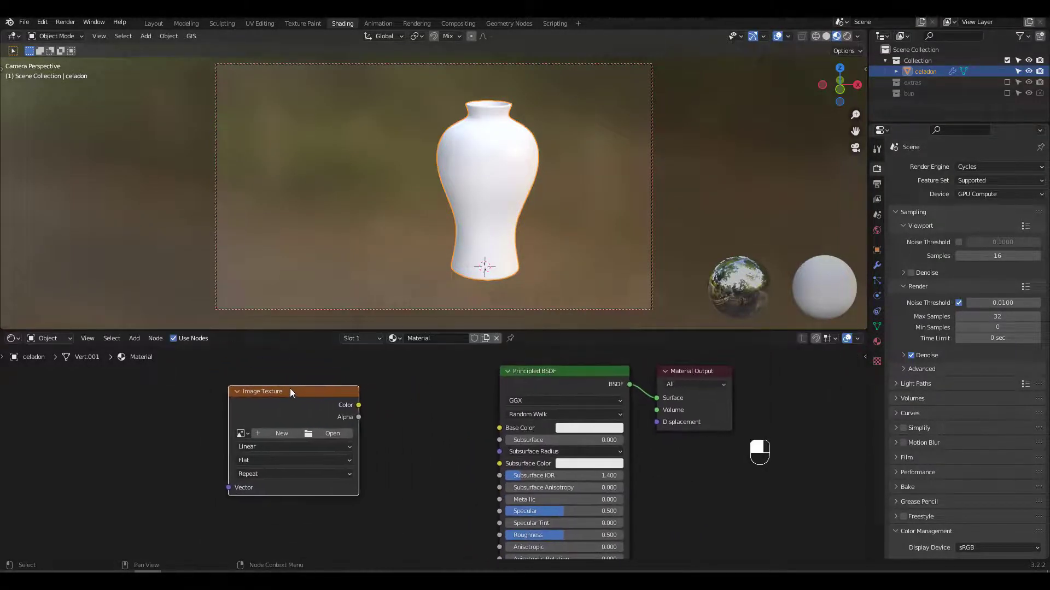
Step: Create a 2048 × 2048 px image named celadon without alpha in the Image Texture node, with its color space set to Non-Color
left_click(281, 435)
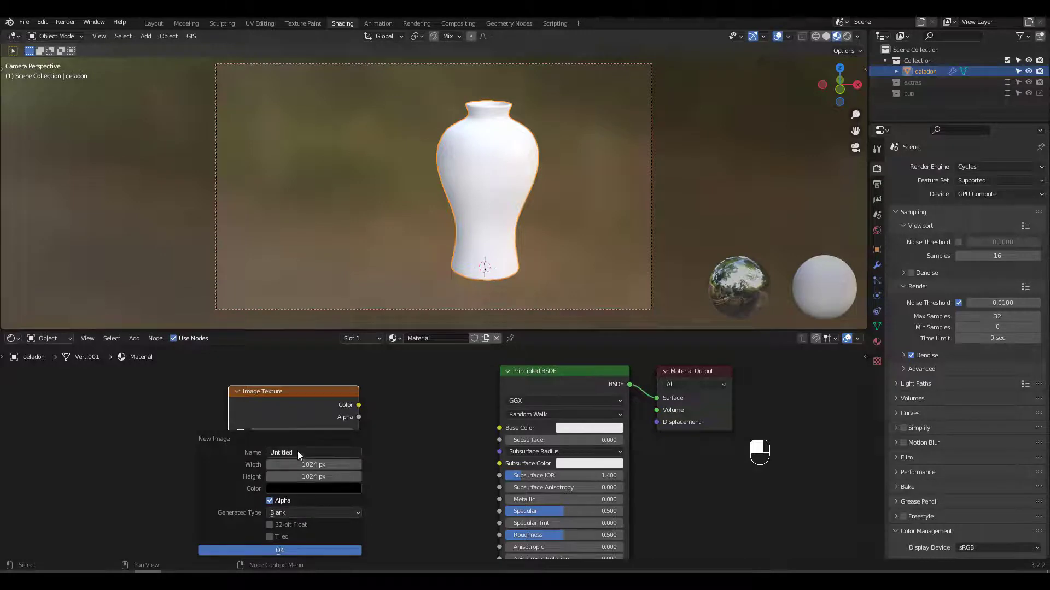
type("celadon")
left_click_drag(309, 464, 324, 476)
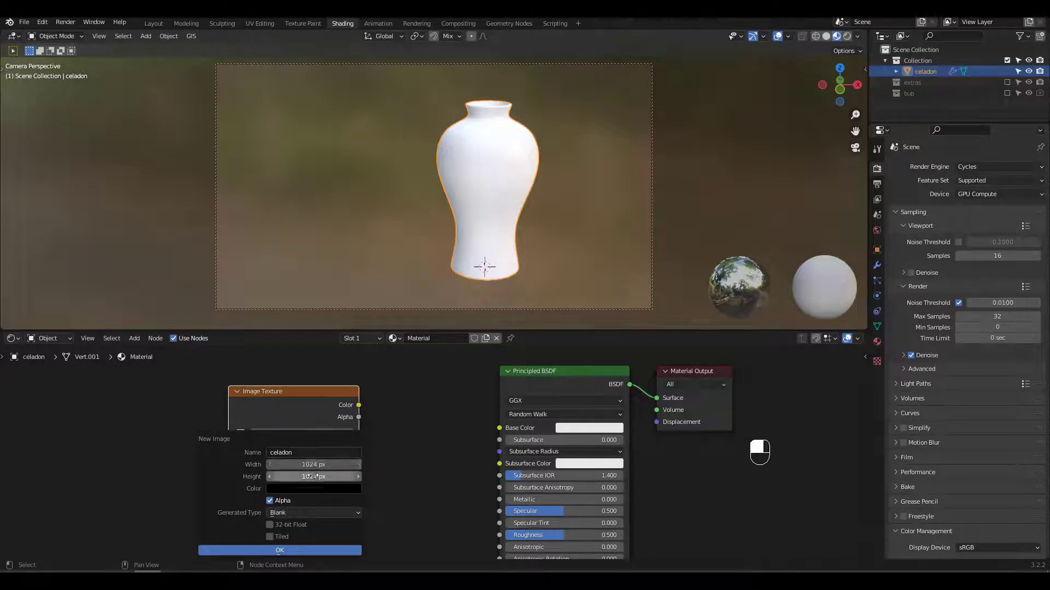
type("2048")
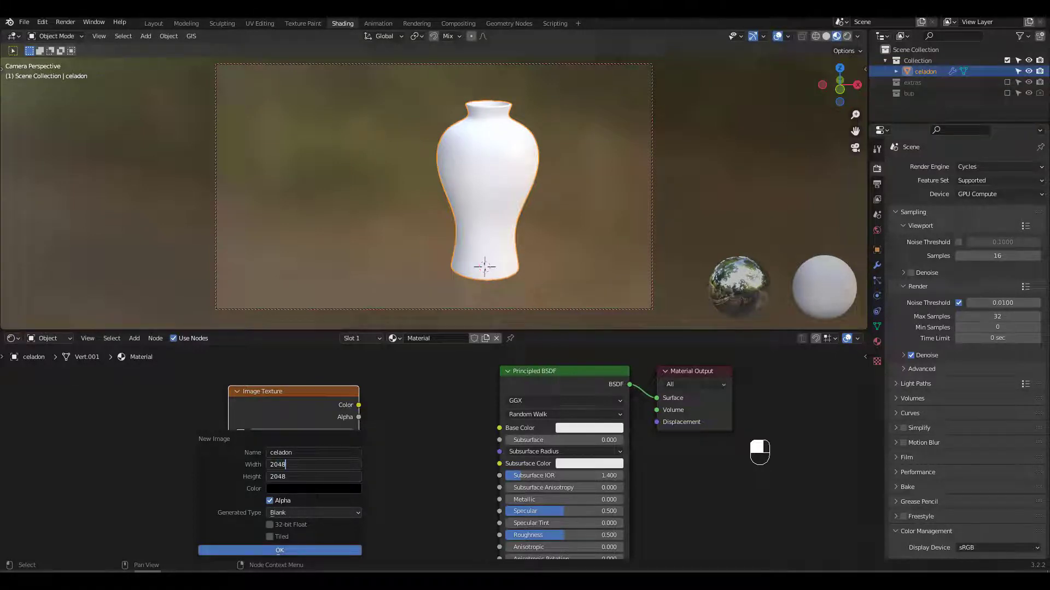
key("Return")
left_click(280, 549)
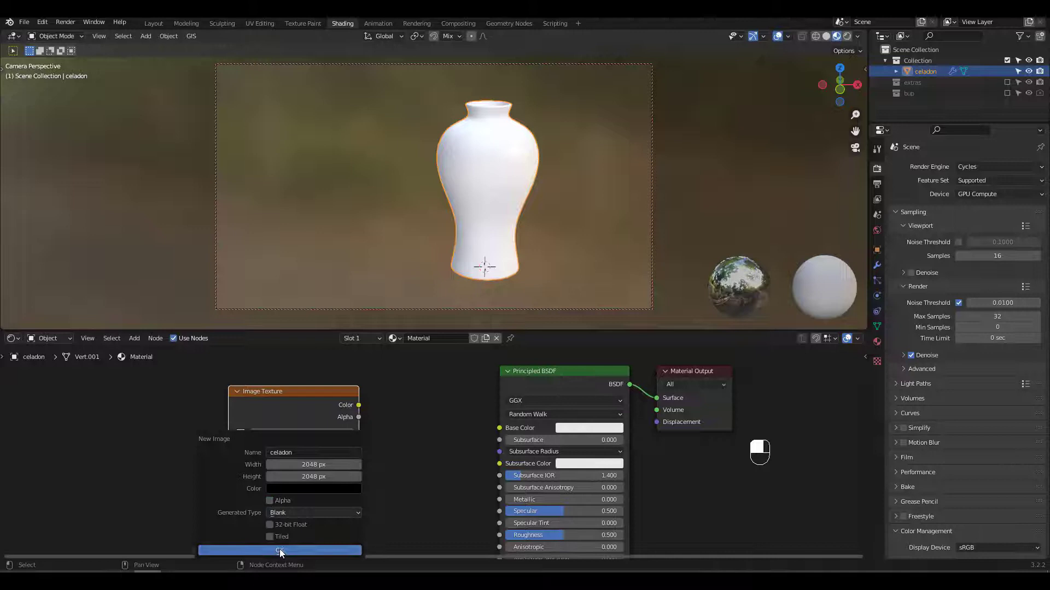
left_click(291, 503)
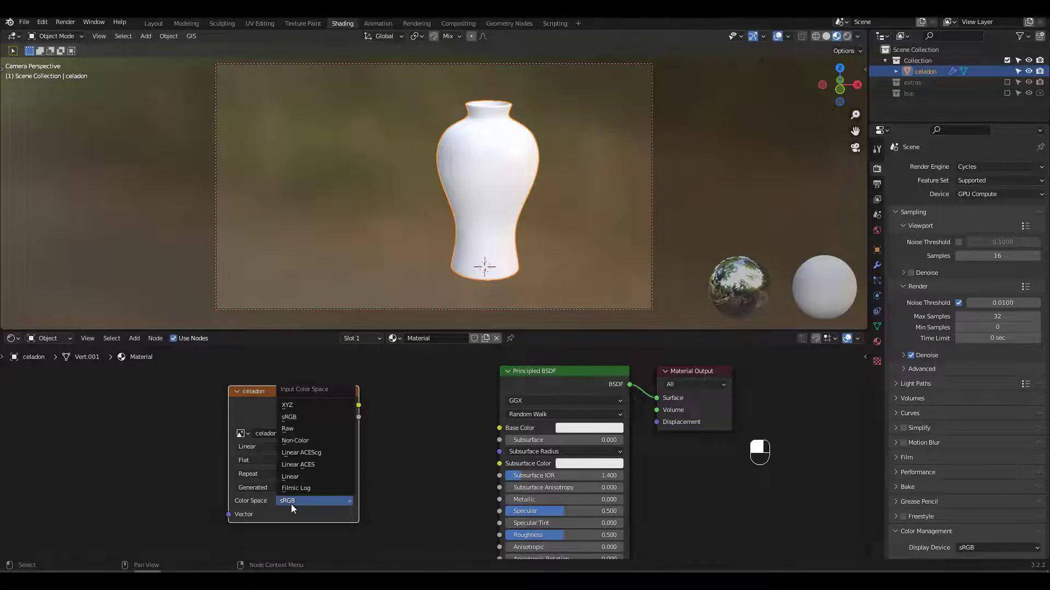
left_click(294, 441)
Step: Add a Normal Map node between the celadon image node and the Principled BSDF, spacing the nodes apart
left_click_drag(299, 394, 227, 395)
key("shift+a")
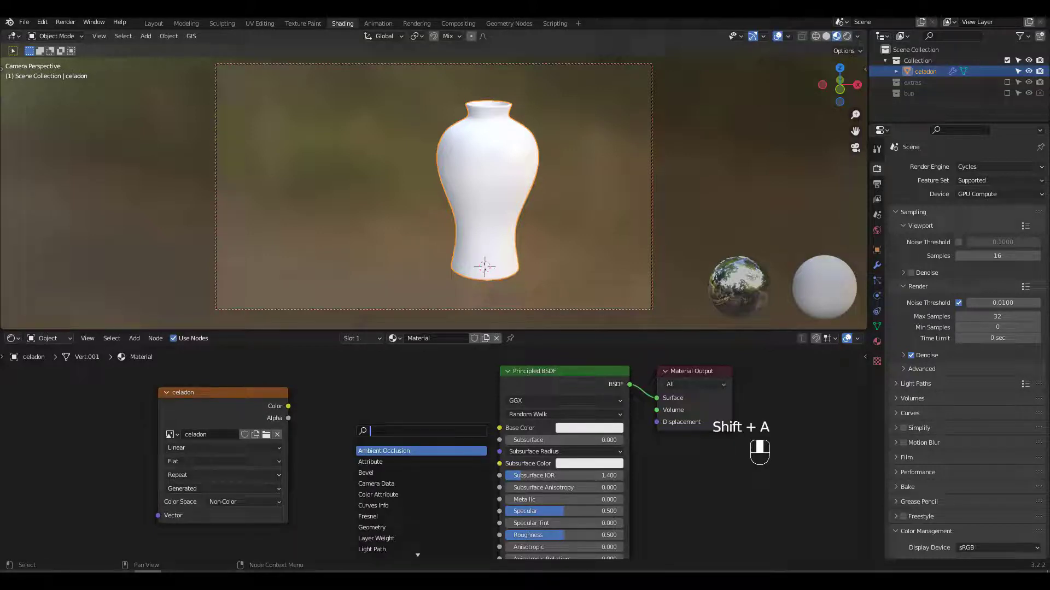
type("normal")
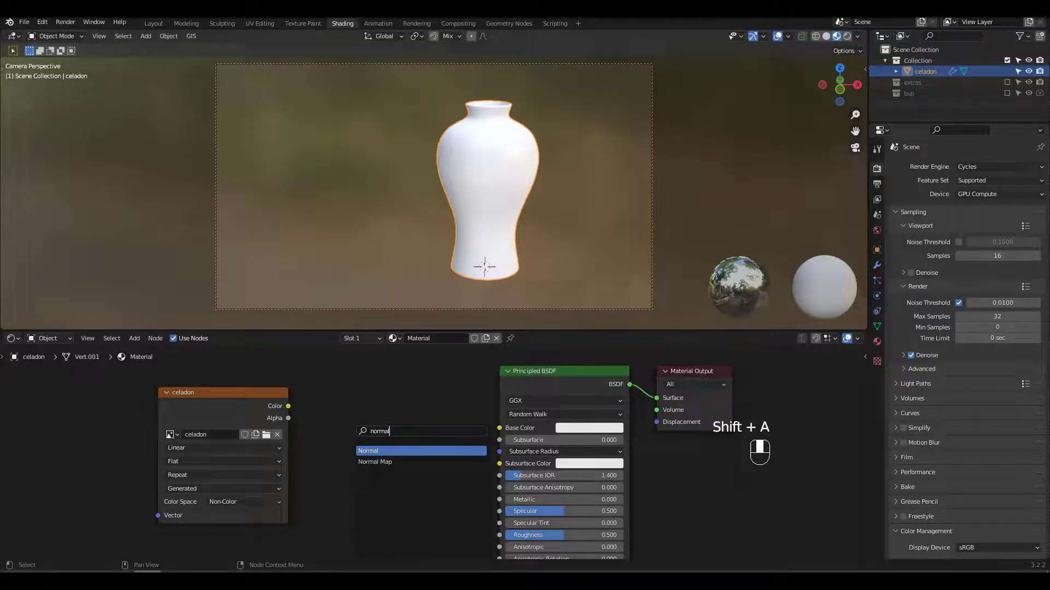
left_click(375, 462)
left_click(368, 483)
middle_click_drag(379, 425, 434, 396, "shift")
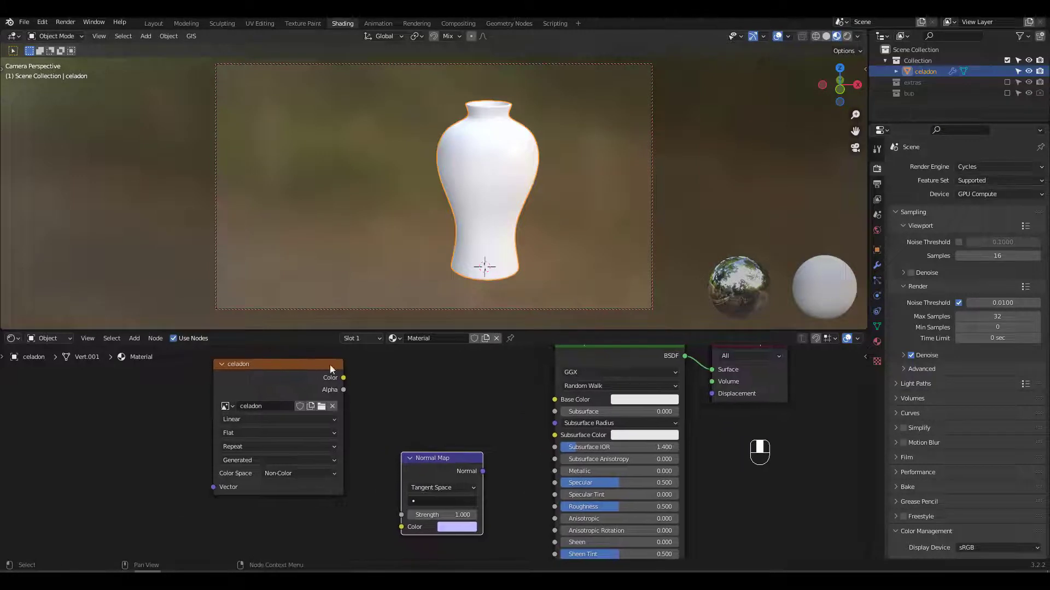
Step: Select the celadon image node as the bake target and bake the vase's Multires normals into it
left_click(261, 376)
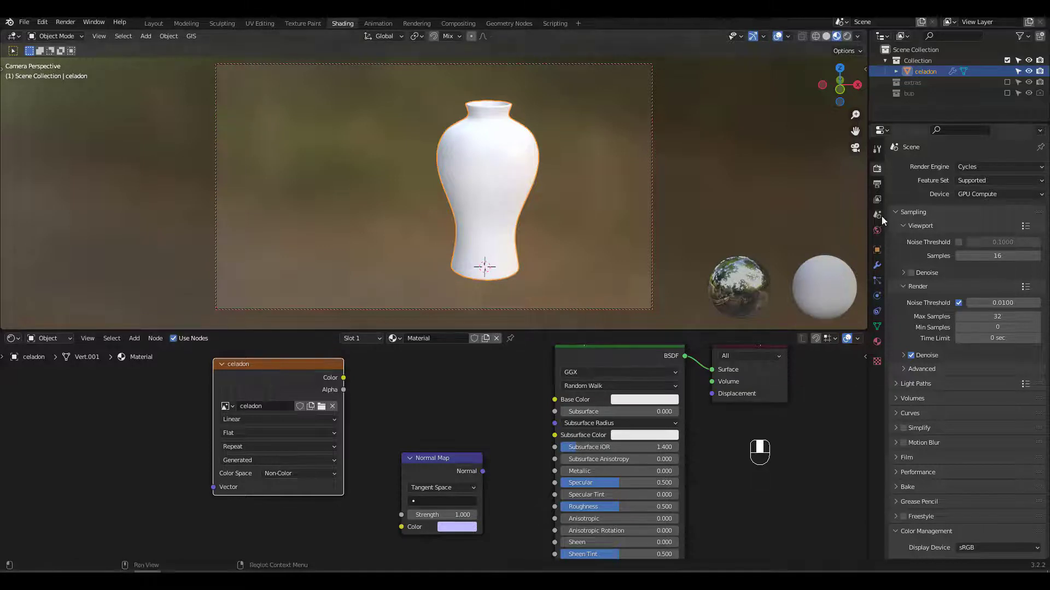
scroll(1006, 383, "down", 4)
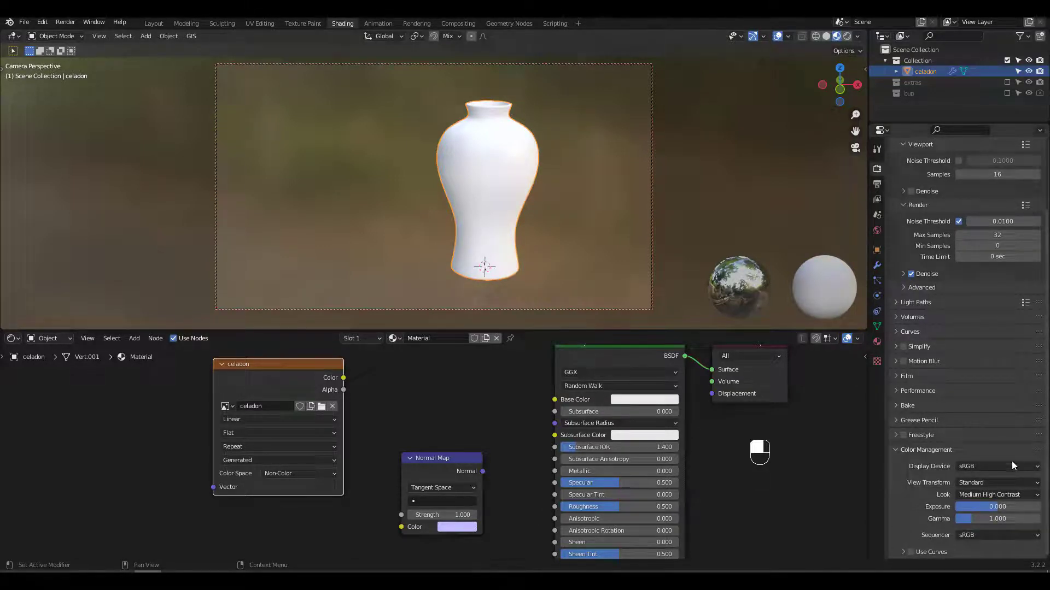
left_click(906, 405)
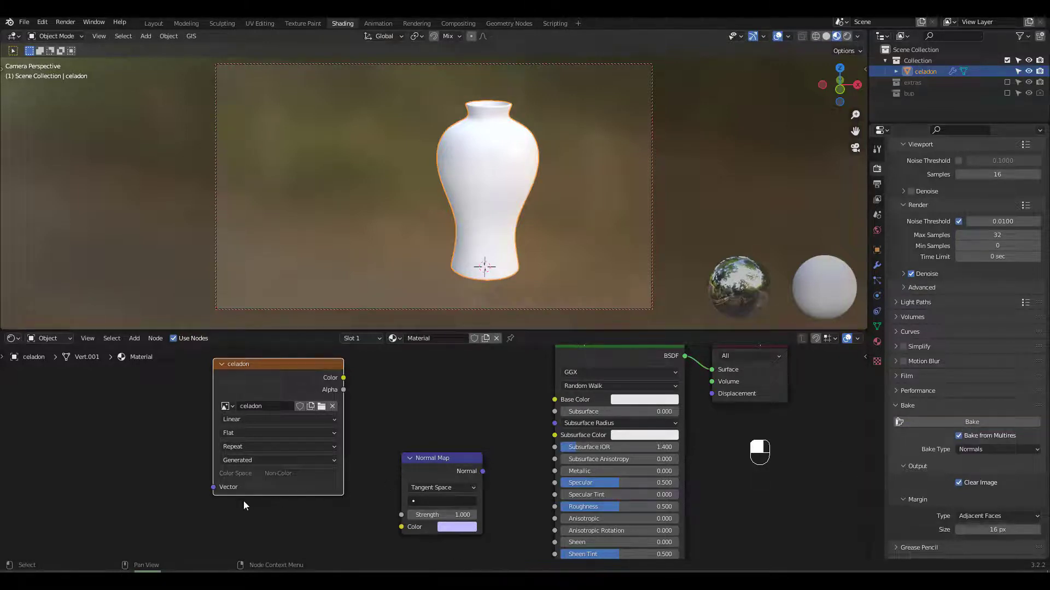
Step: Split the node editor area and display the baked celadon image in an Image Editor beside it
left_click_drag(6, 335, 160, 334)
left_click(14, 338)
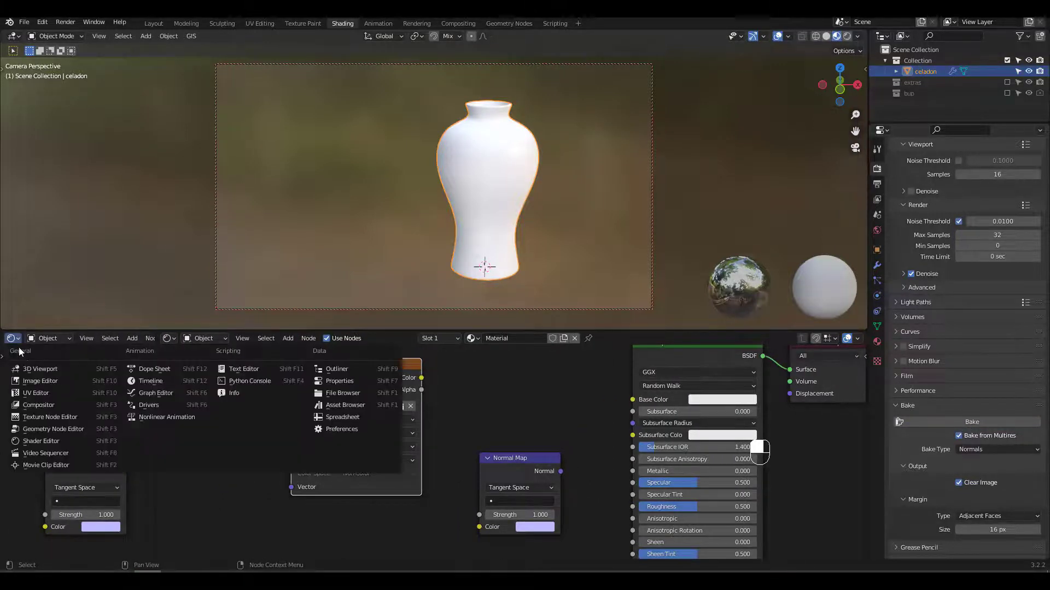
left_click(31, 382)
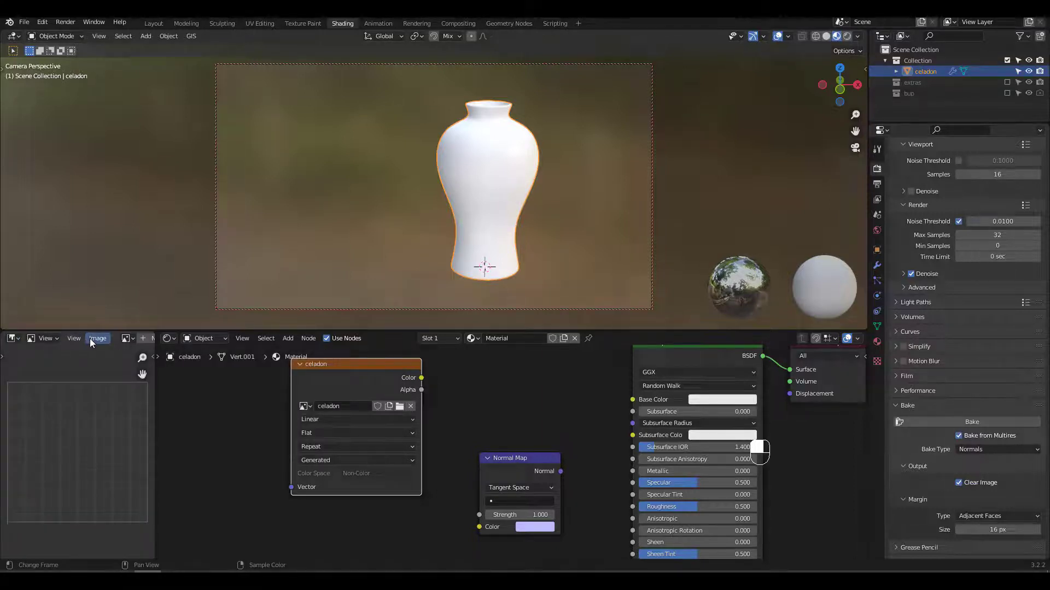
left_click(132, 336)
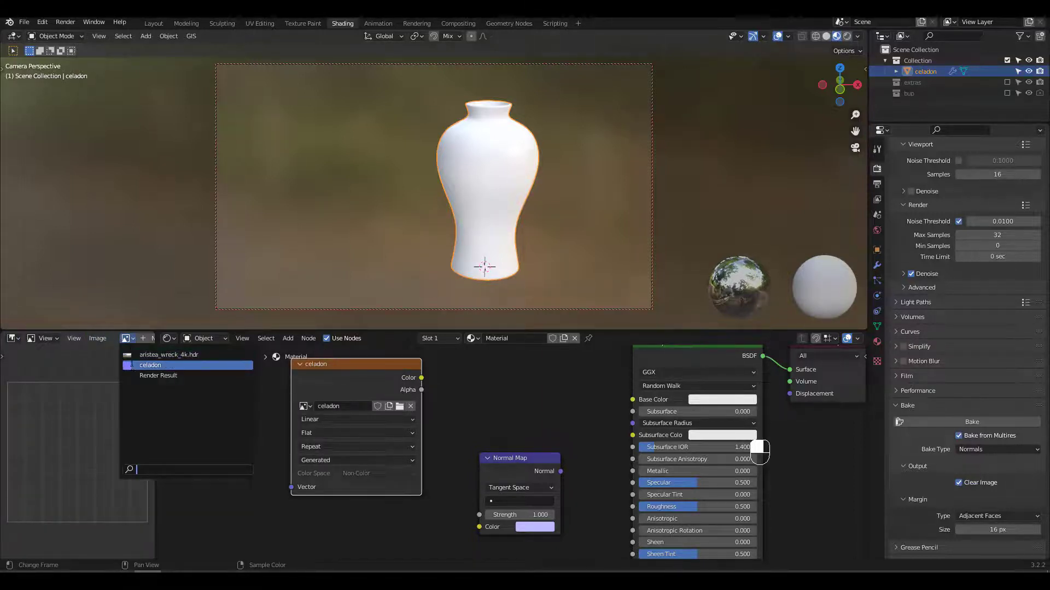
left_click(156, 360)
middle_click_drag(78, 495, 62, 477, "ctrl")
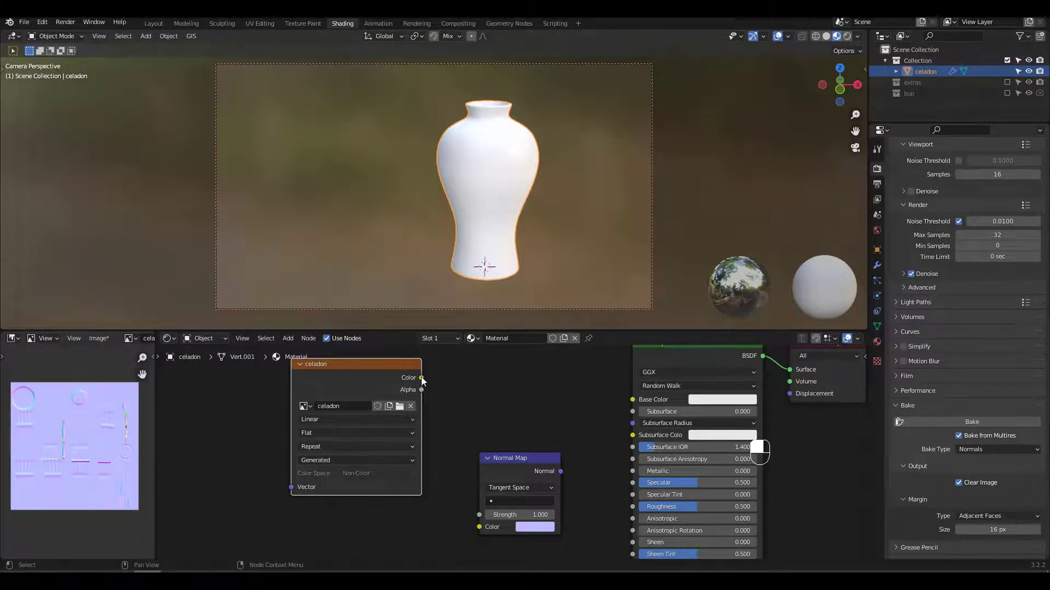
Step: Connect the celadon image's Color to the Normal Map node's Color, and its Normal output to the Principled BSDF's Normal input
left_click_drag(421, 378, 481, 527)
middle_click_drag(580, 451, 497, 363, "shift")
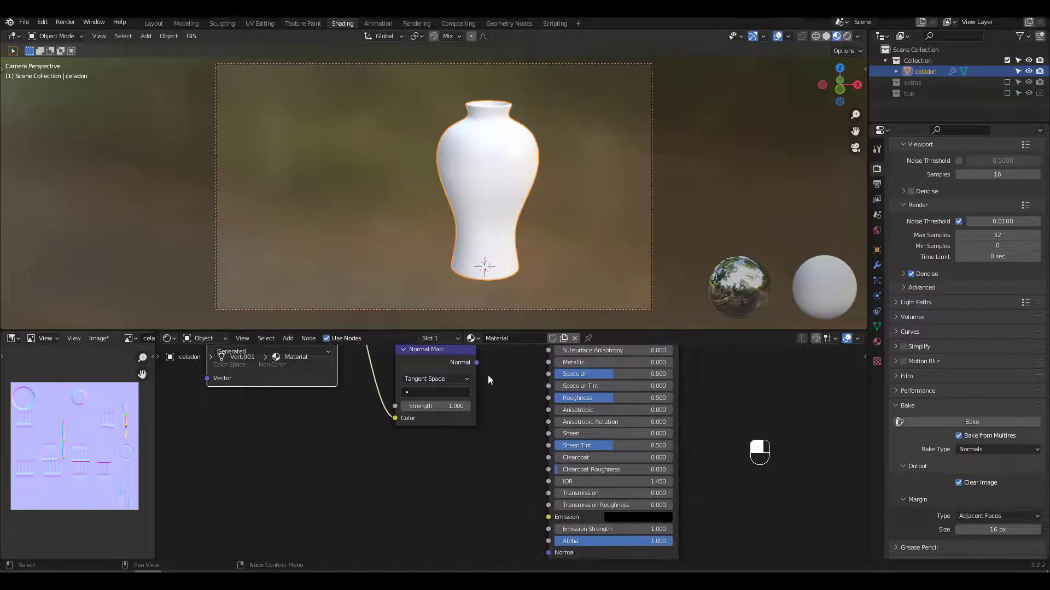
left_click_drag(478, 364, 549, 483)
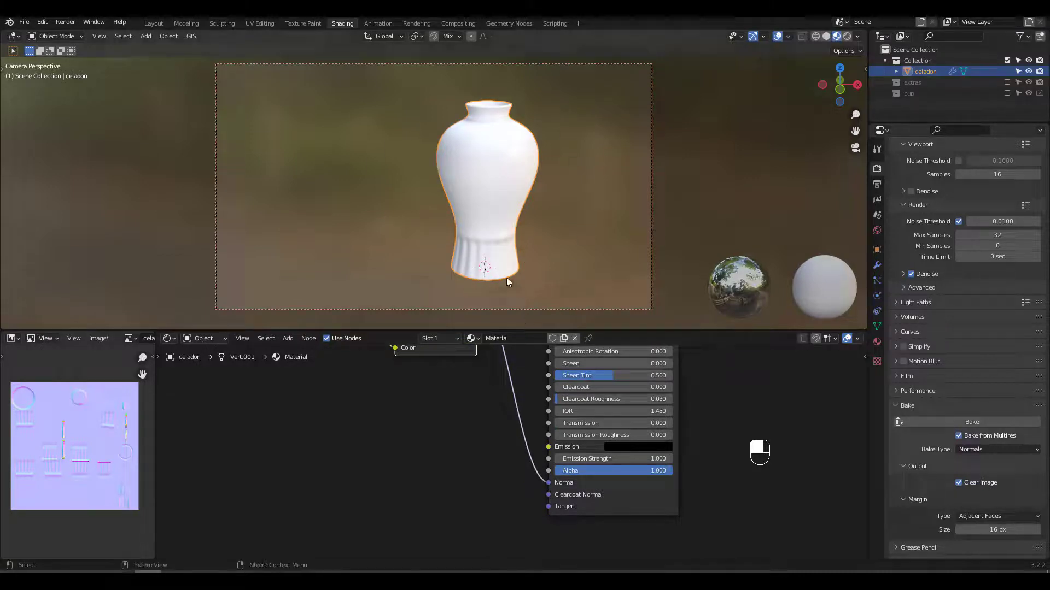
Step: Try a strength of 2 on the Normal Map node and restore it to 1
middle_click_drag(453, 355, 446, 423, "ctrl")
middle_click_drag(443, 399, 487, 469, "shift")
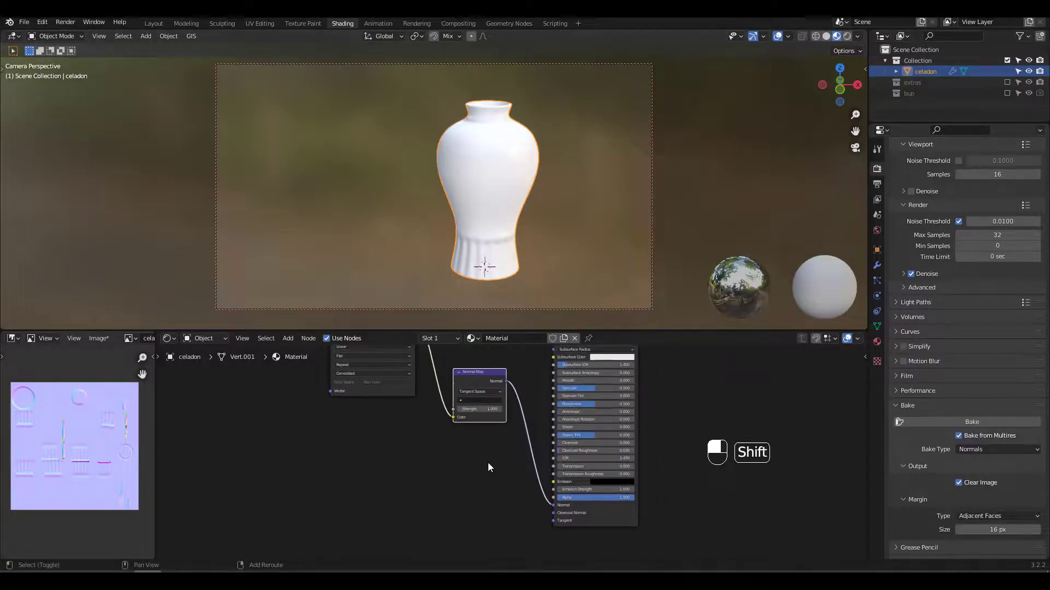
mouse_move(500, 409)
middle_mouse_down("ctrl")
mouse_move(523, 394)
mouse_move(513, 406)
middle_mouse_up("ctrl")
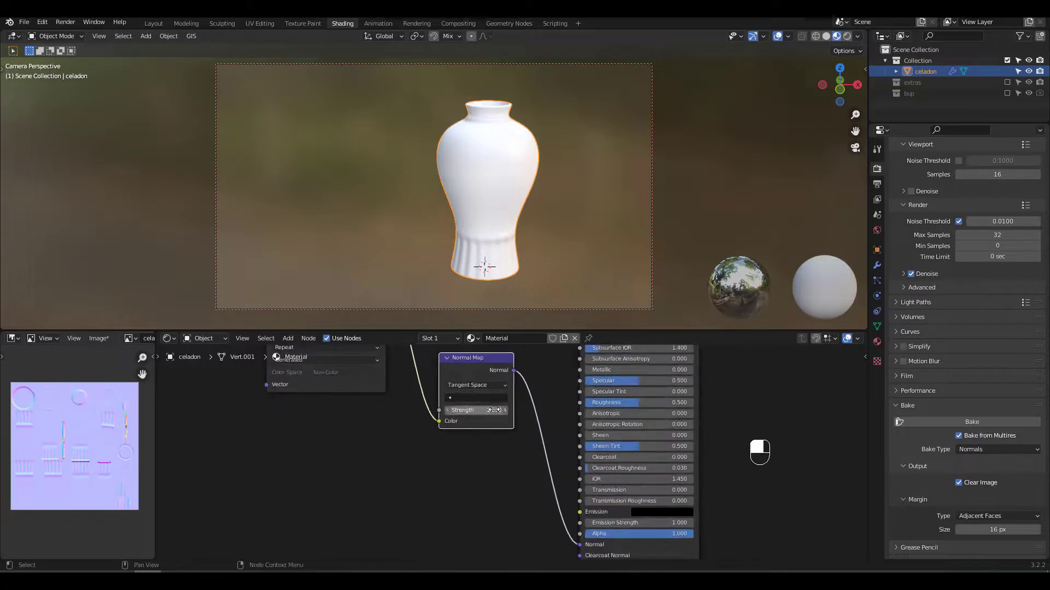
left_click(506, 410)
type("2")
key("Return")
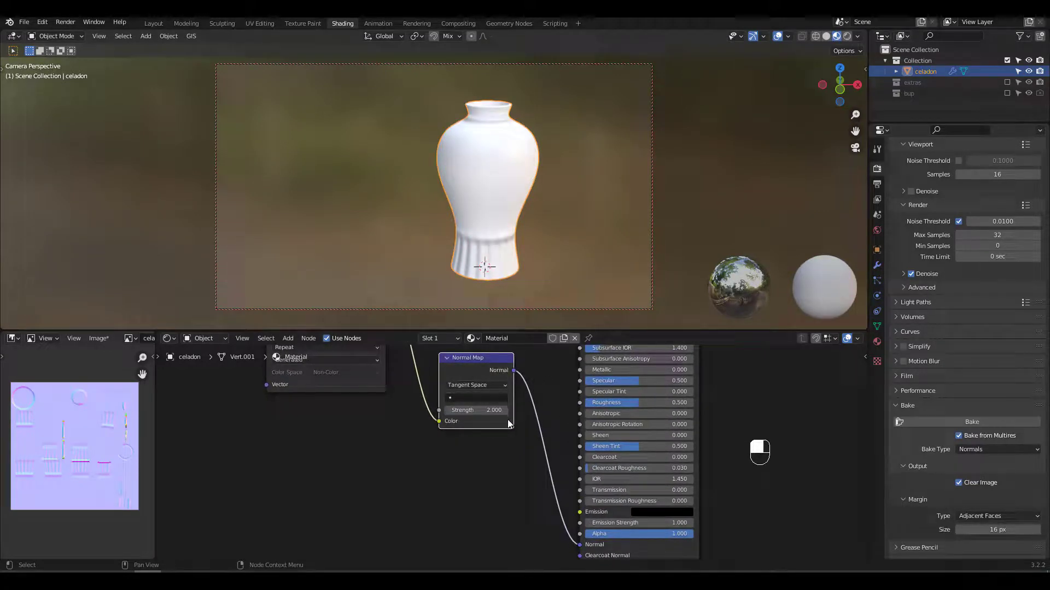
left_click(488, 411)
type("1")
key("Return")
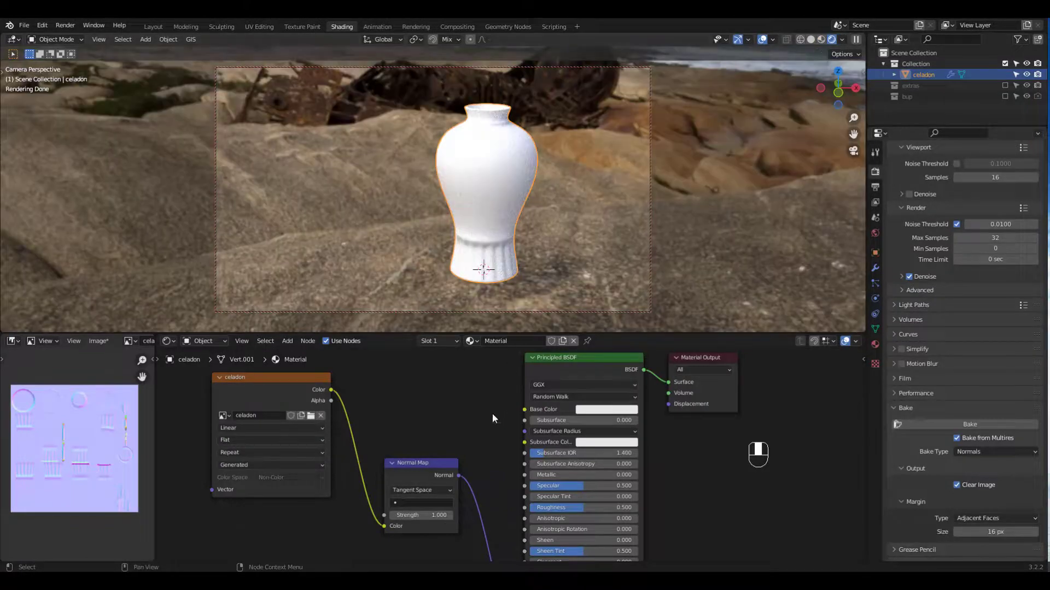
Step: Set the Principled BSDF's base color to light blue and its roughness to 0.168, with the viewport in rendered shading
left_click(607, 410)
left_click_drag(619, 315, 618, 296)
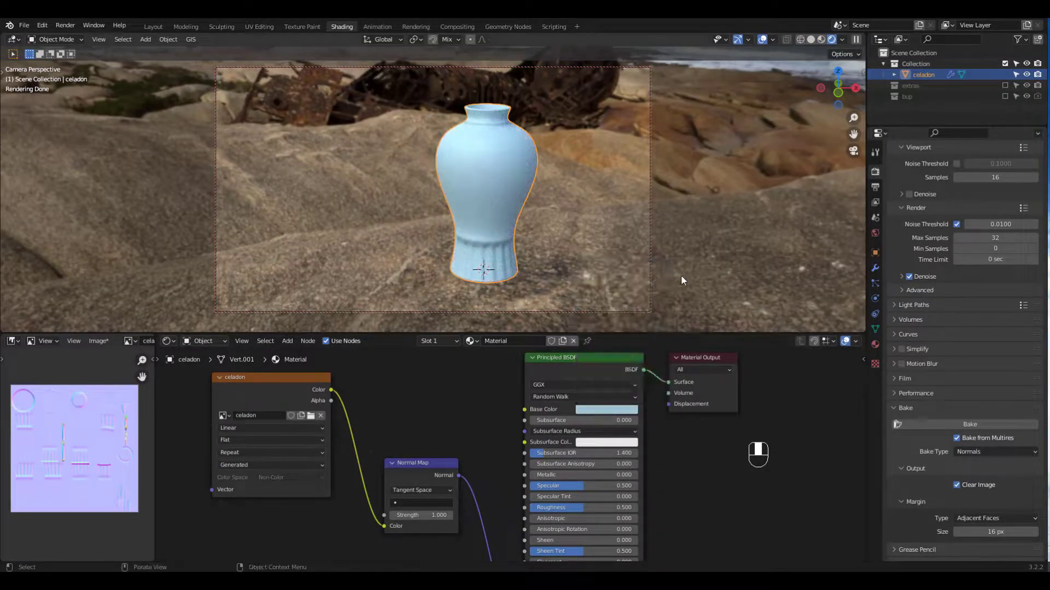
left_click_drag(578, 507, 544, 507)
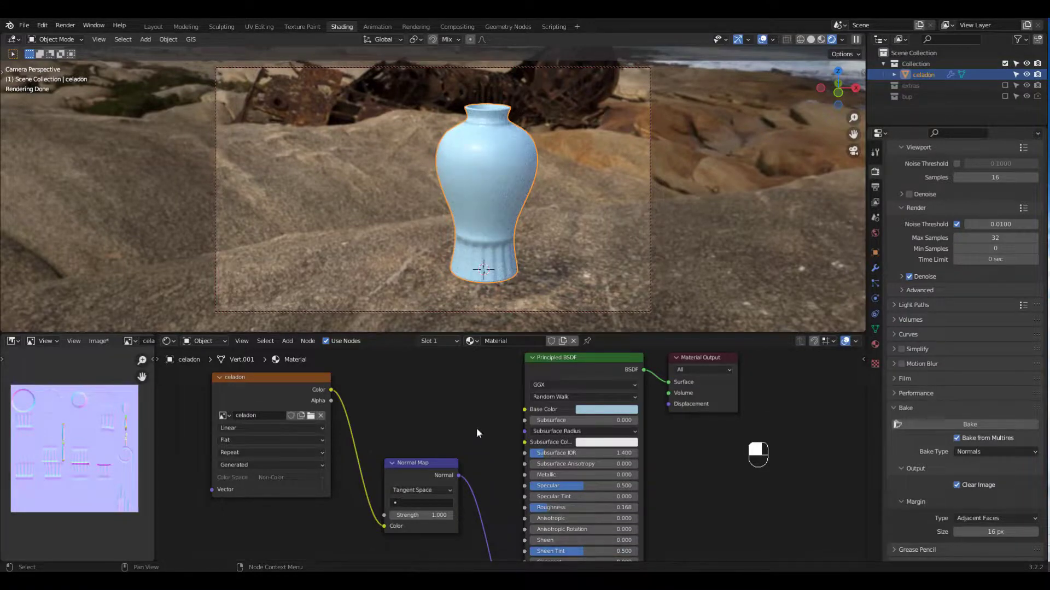
Step: Enable the Transparent option in the Film render settings to hide the environment background
scroll(930, 410, "down", 5)
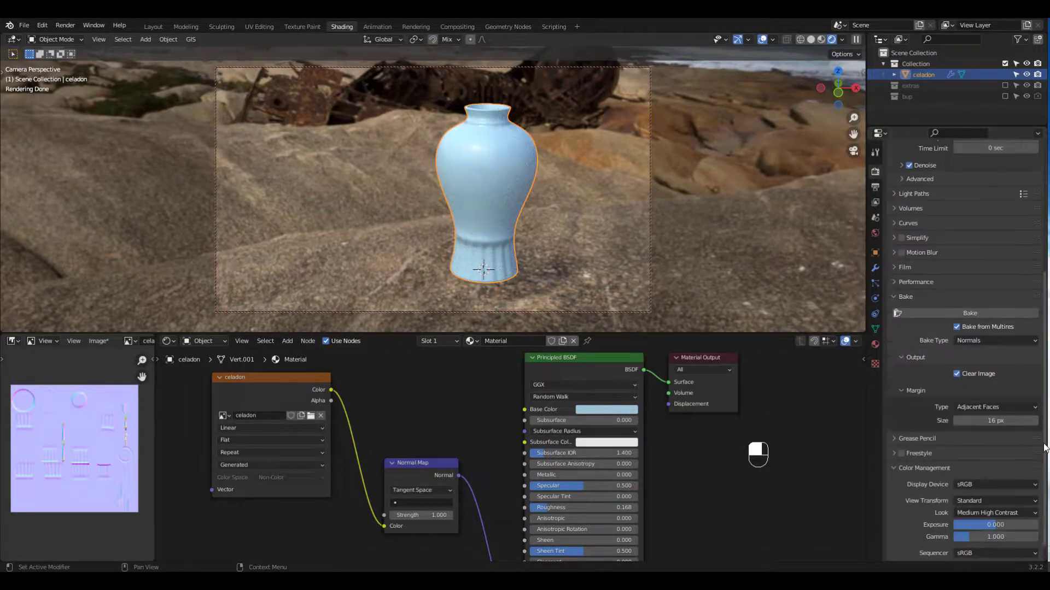
scroll(887, 402, "up", 7)
scroll(887, 402, "down", 3)
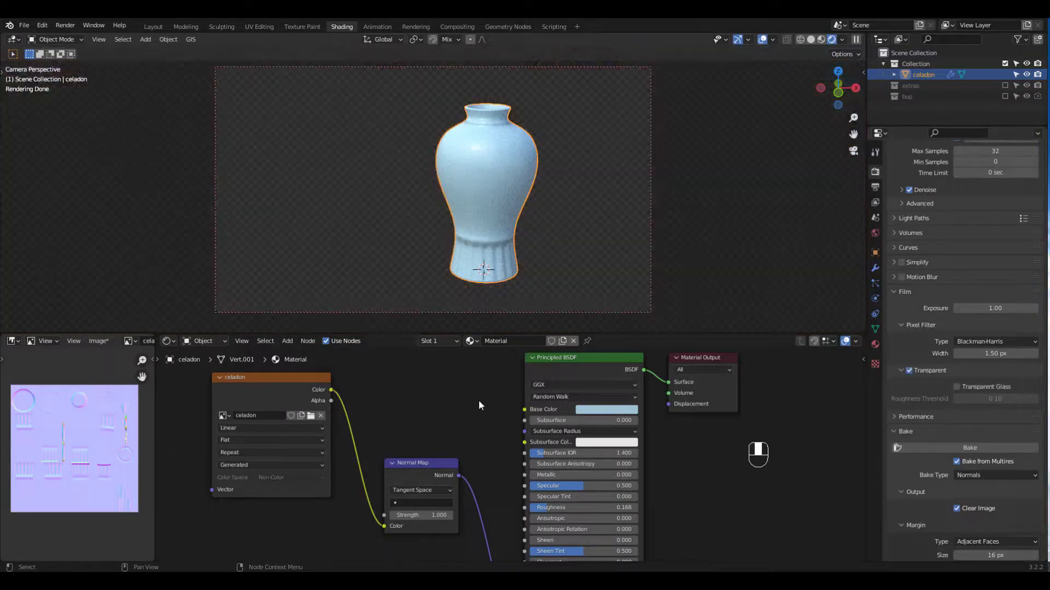